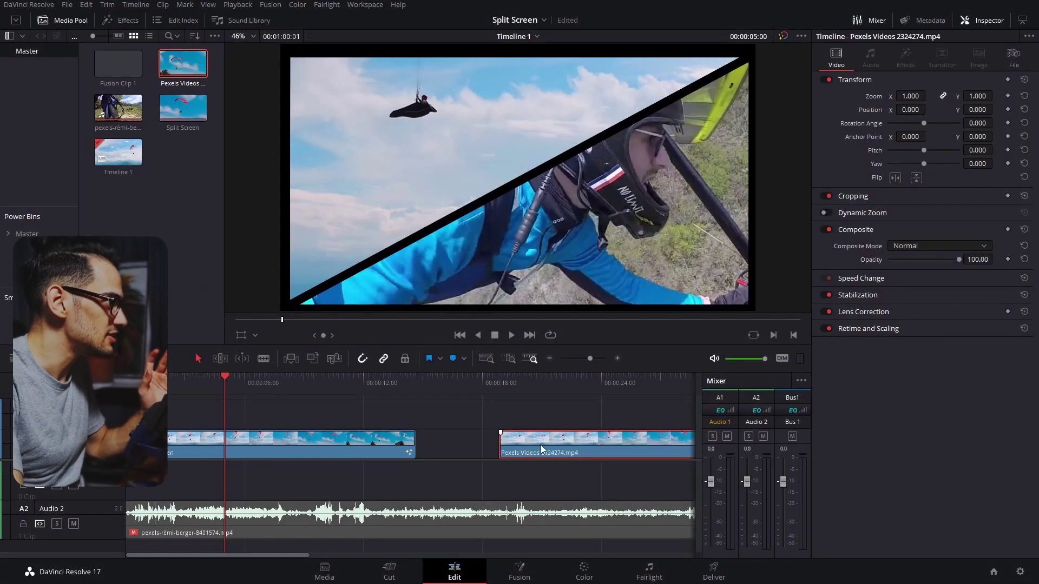
Step: Place the pexels-rémi-berger clip on V2 above Pexels Videos and delete its unlinked A2 audio
left_click_drag(118, 108, 501, 418)
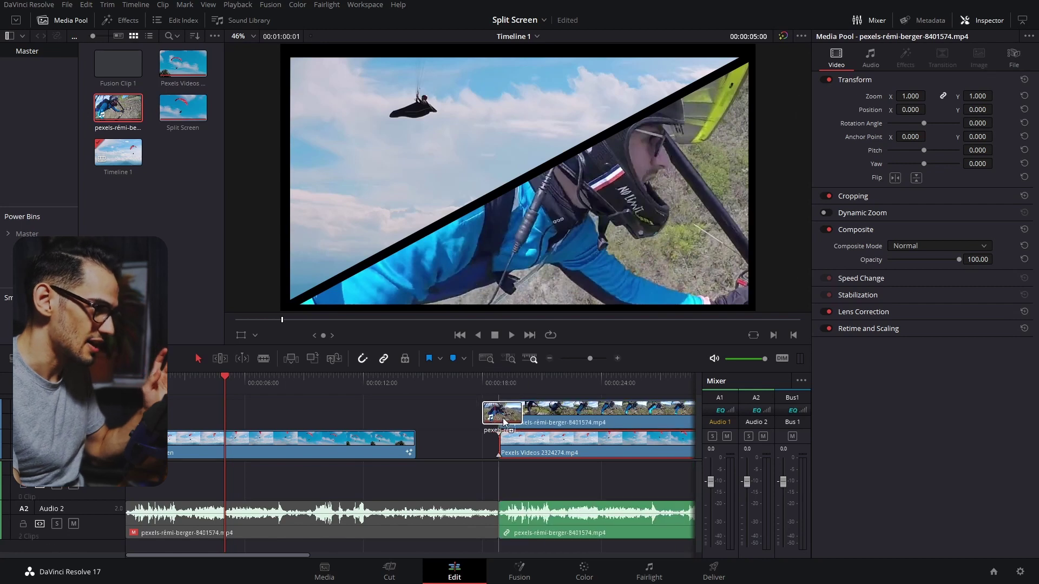
right_click(589, 529)
left_click(610, 522)
left_click(586, 513)
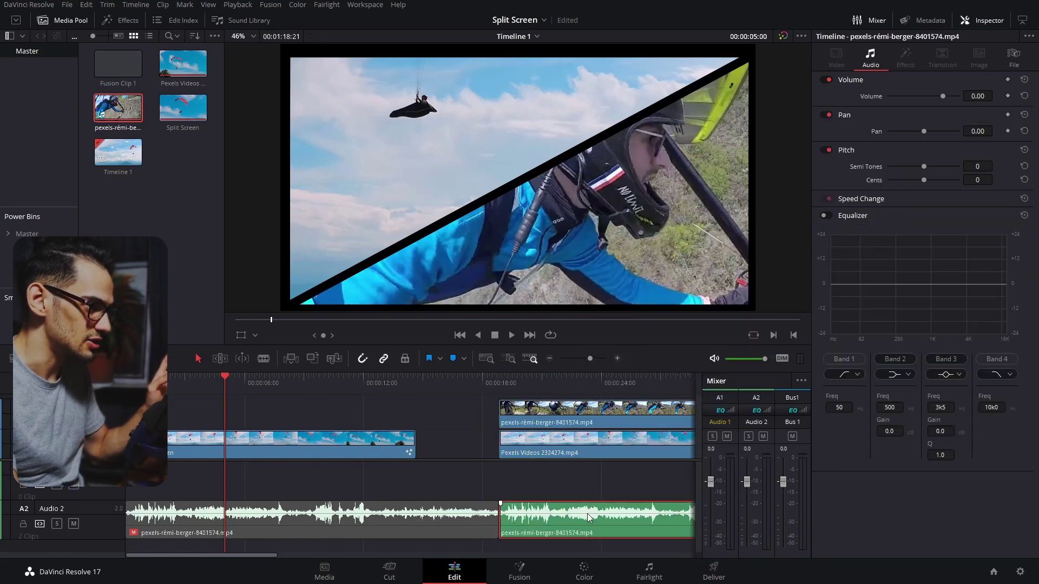
key("BackSpace")
Step: Cut both stacked clips at 00:00:28:23 and delete the right-hand pieces
left_click(605, 438)
scroll(527, 443, "right", 4)
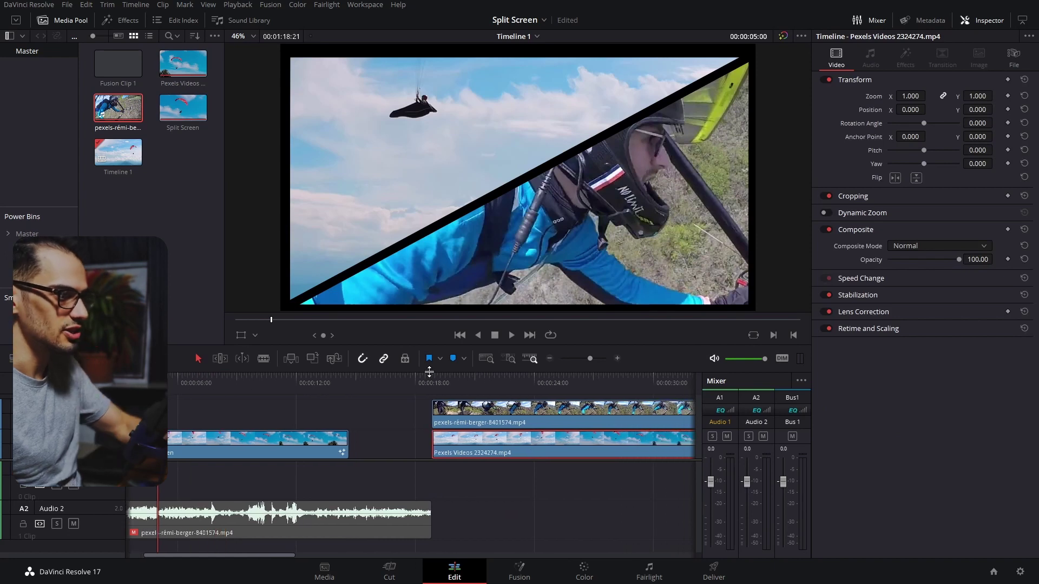
left_click(443, 382)
left_click_drag(442, 385, 440, 385)
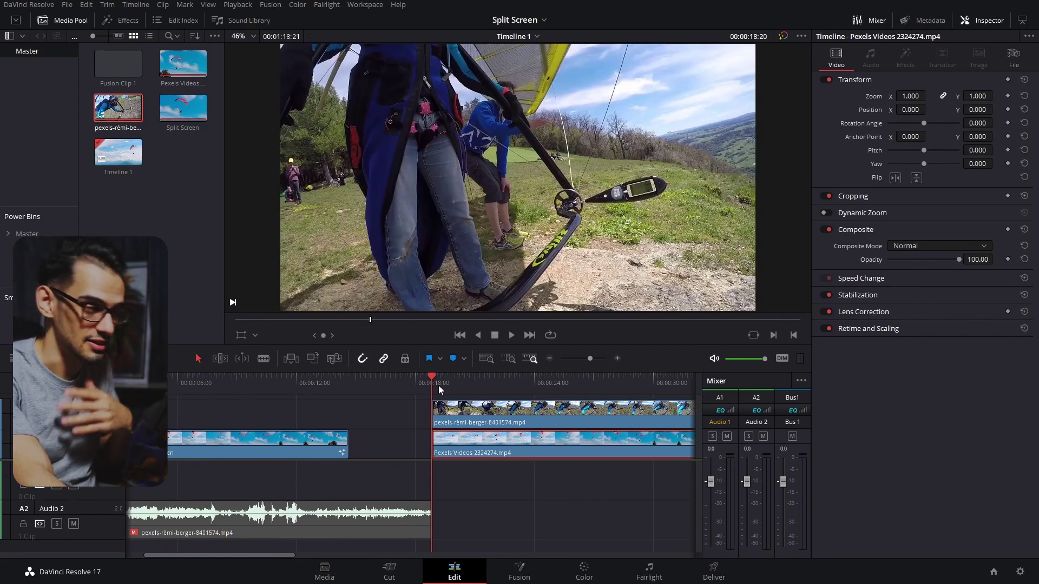
left_click_drag(438, 385, 636, 403)
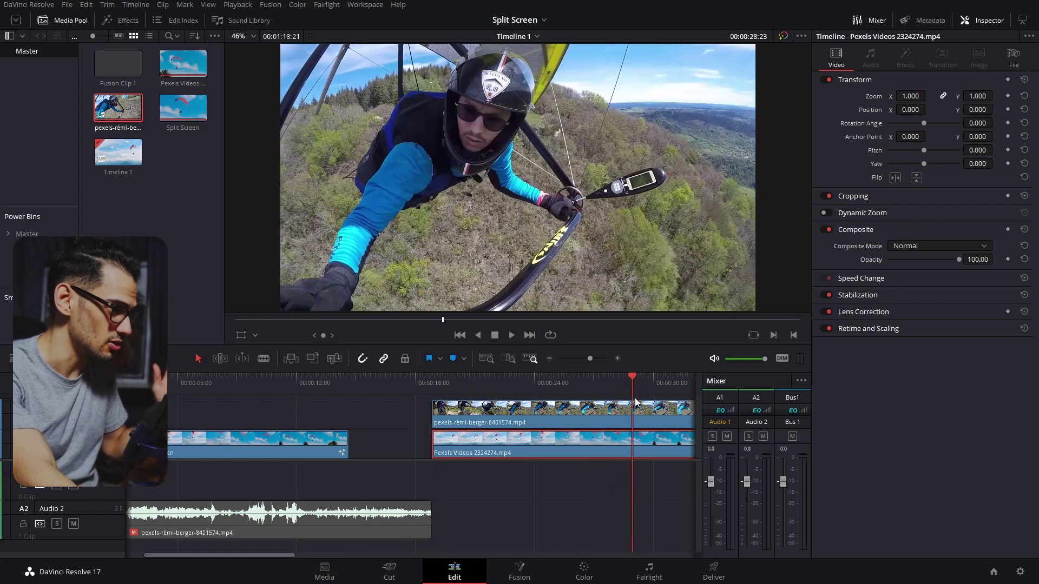
key("ctrl+b")
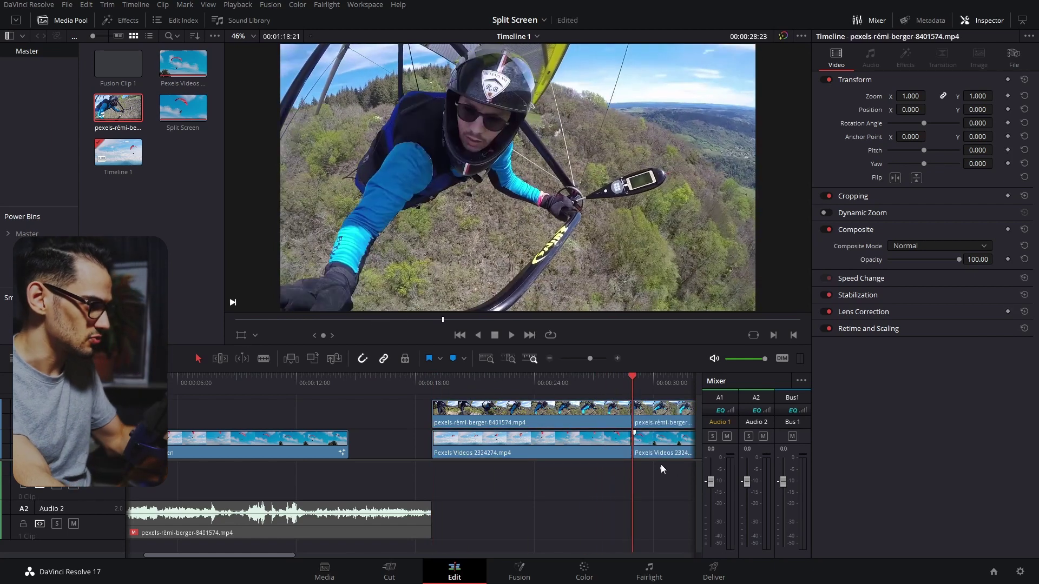
left_click_drag(661, 464, 652, 406)
key("Delete")
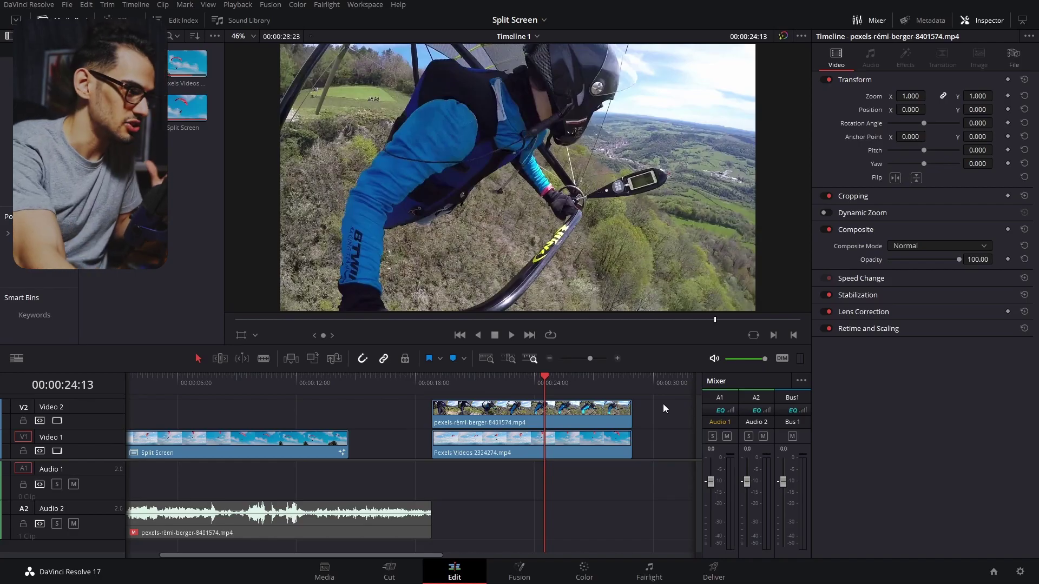
Step: Turn both stacked clips into Fusion Clip 2 and open it in the Fusion page
left_click_drag(664, 403, 464, 438)
right_click(530, 439)
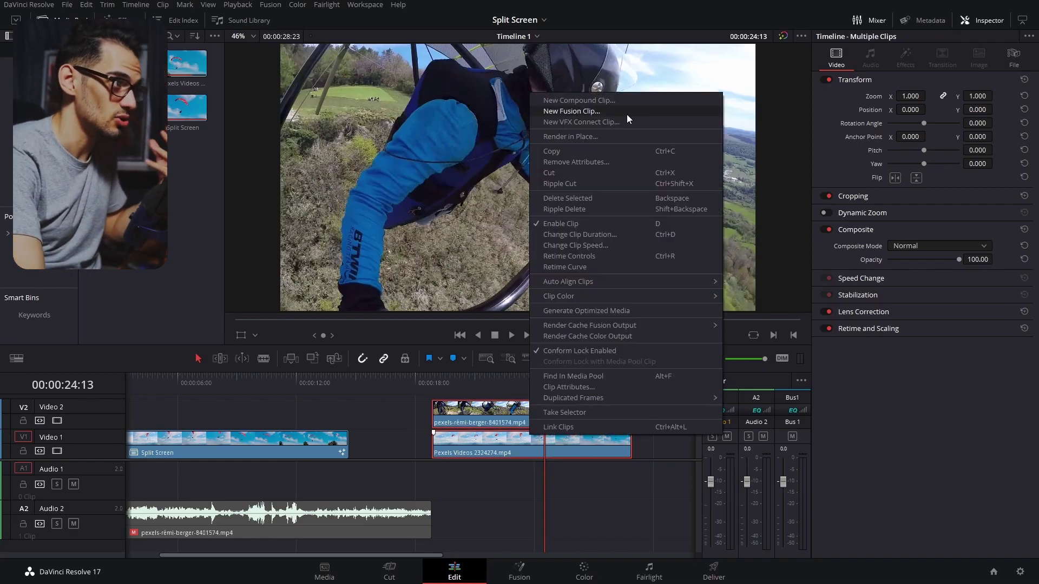
left_click(627, 115)
right_click(518, 440)
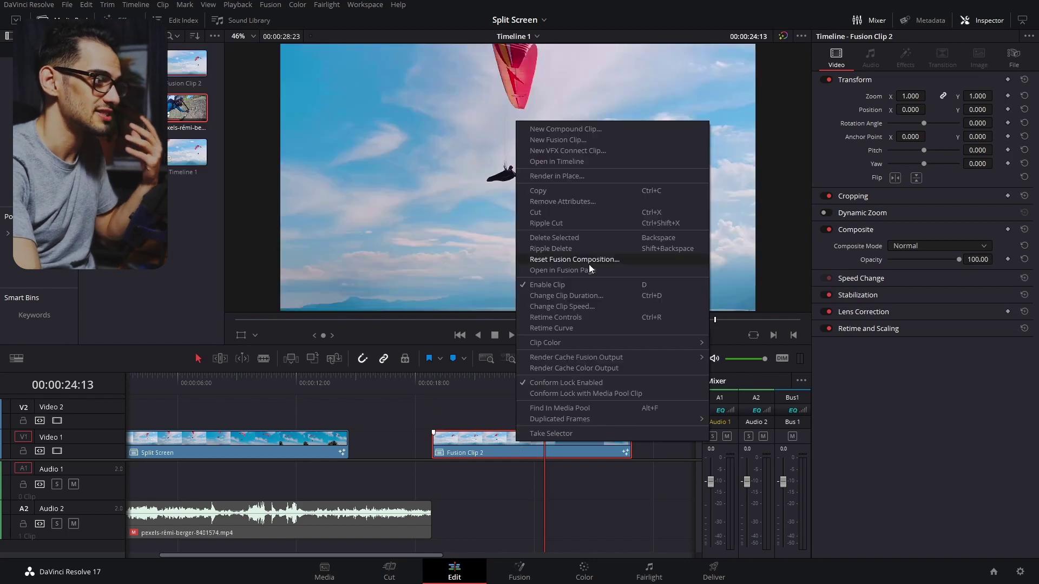
left_click(594, 271)
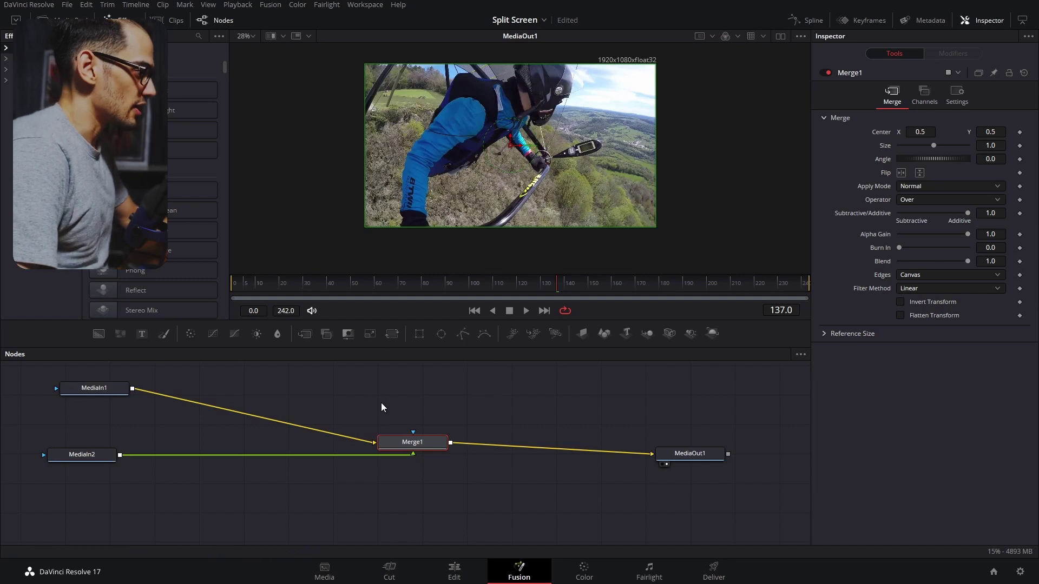
Step: Add a black Background1 merged with MediaIn1 through Merge2 into Merge1, arranging the nodes neatly
left_click_drag(381, 403, 497, 441)
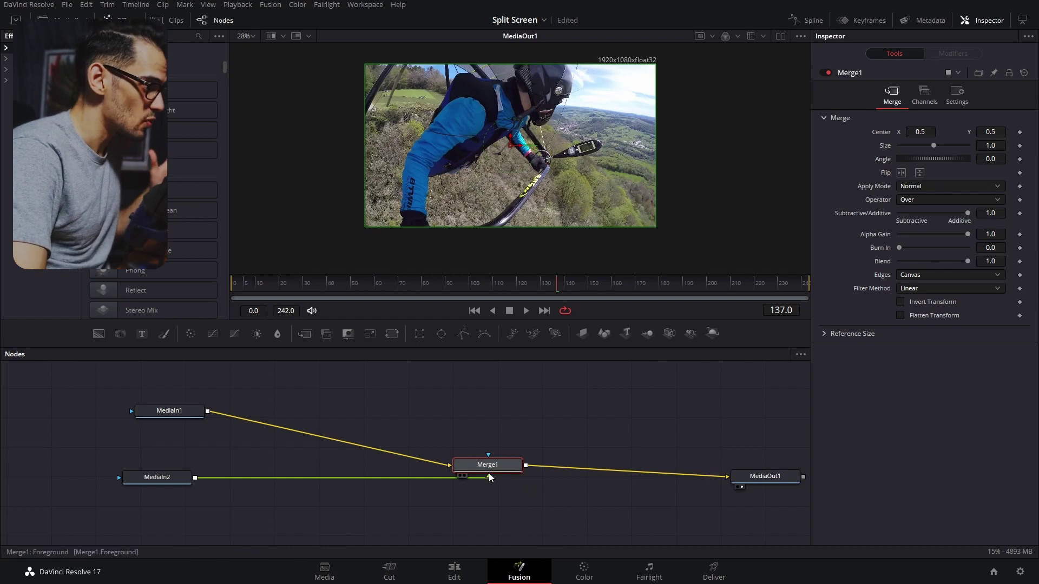
left_click_drag(187, 418, 178, 417)
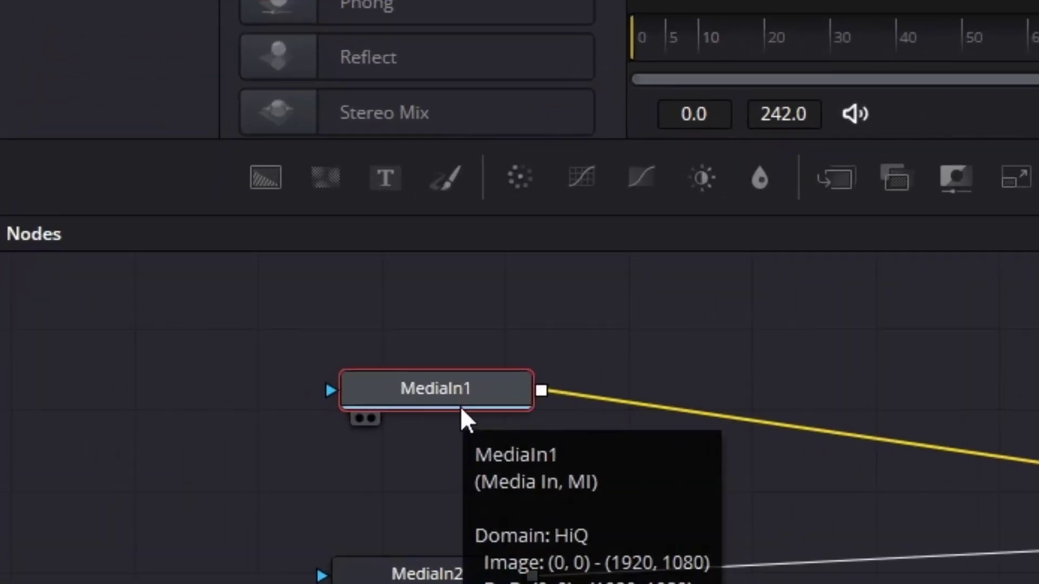
left_click(296, 163)
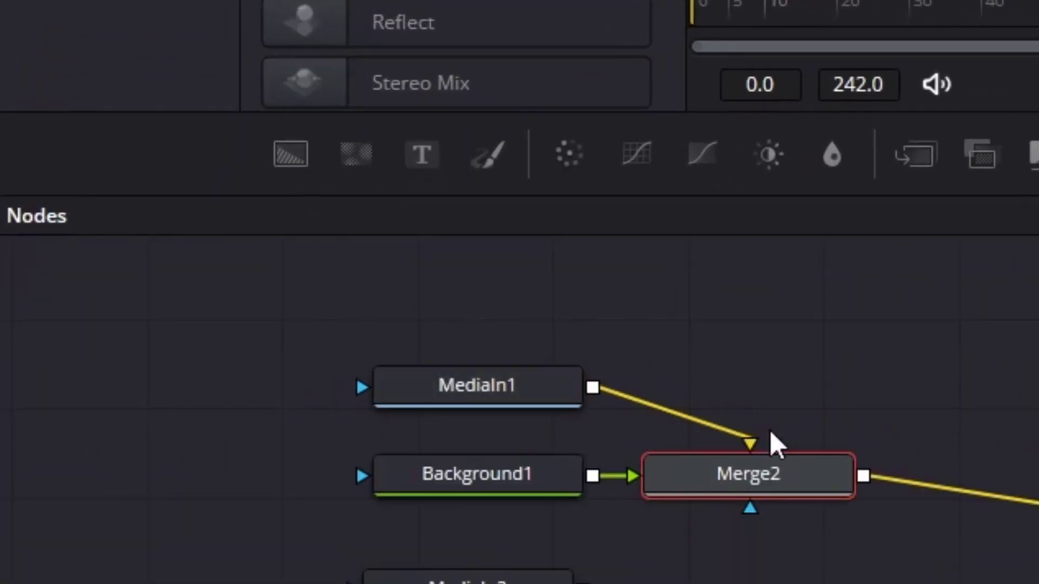
left_click_drag(704, 477, 820, 431)
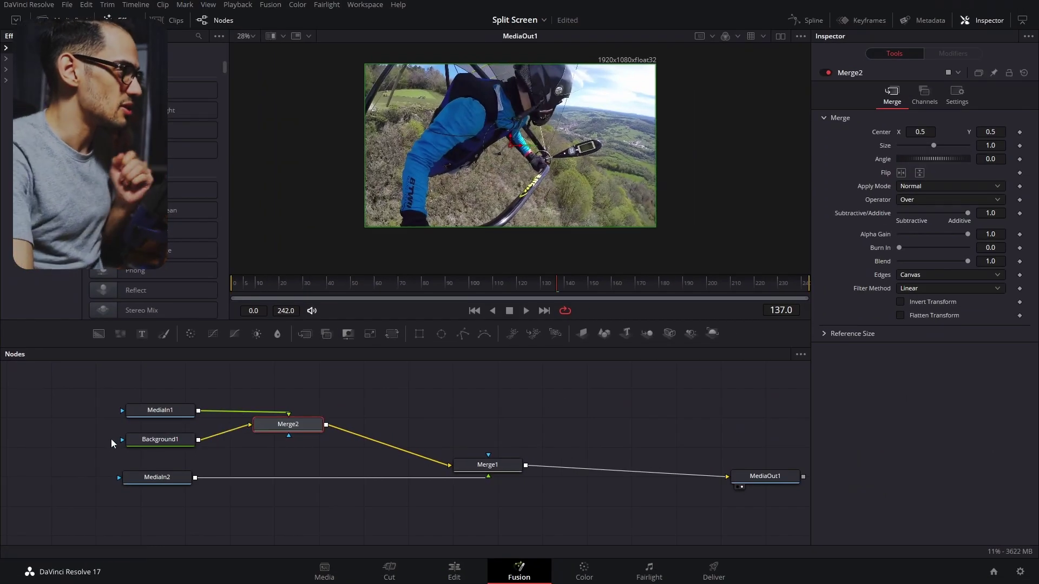
left_click(168, 438)
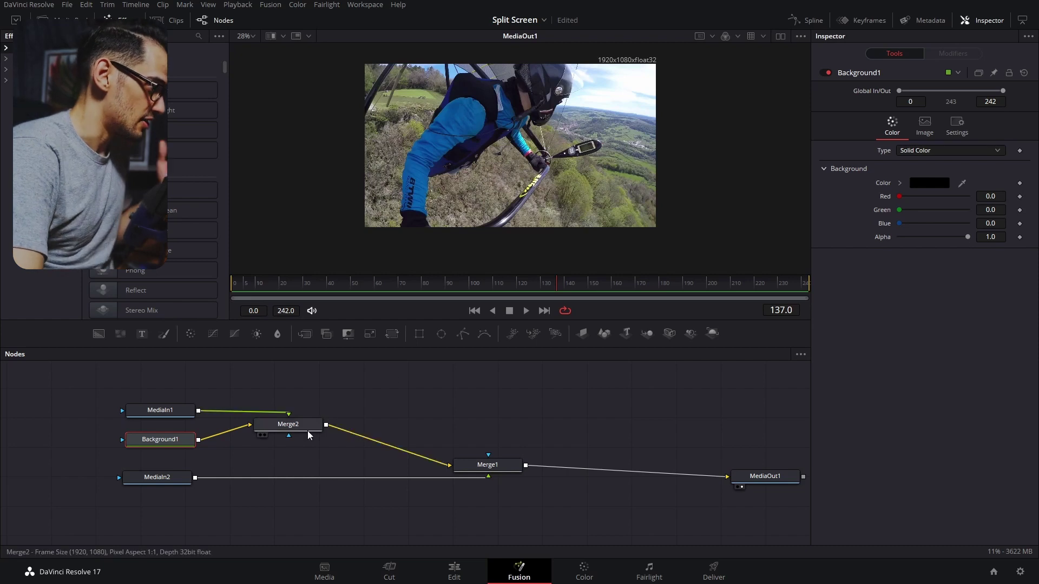
left_click_drag(307, 431, 321, 436)
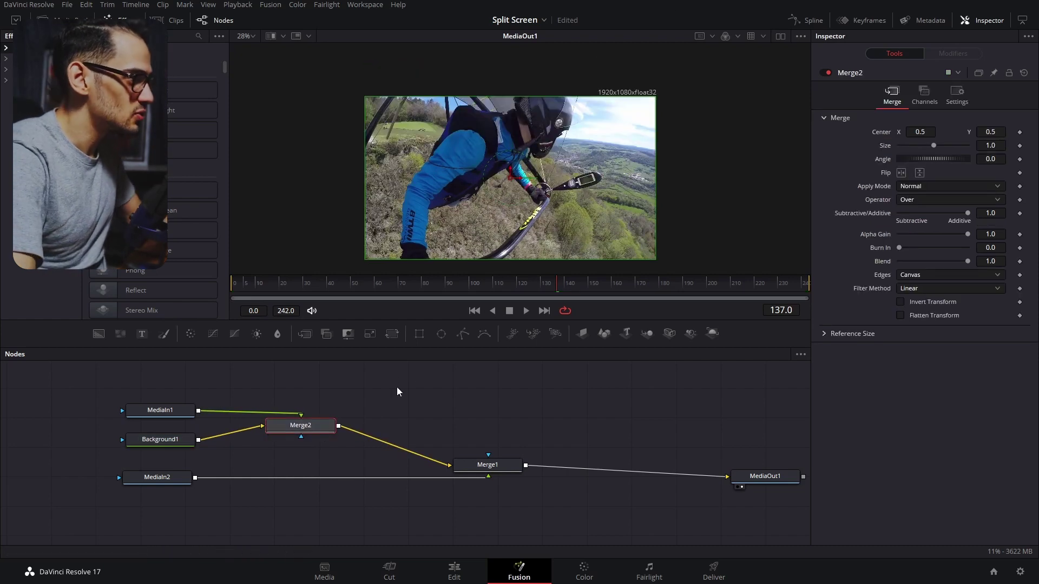
Step: Draw a triangular Polygon1 mask on Merge2 through the lower-left, top-right and top-left corners, straightening its left edge
left_click(466, 333)
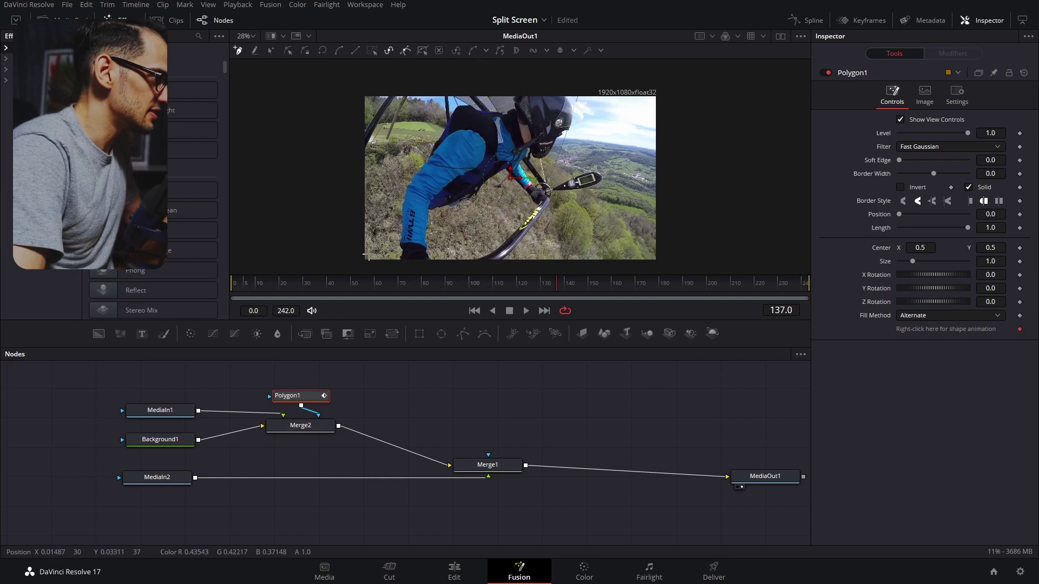
left_click(646, 103)
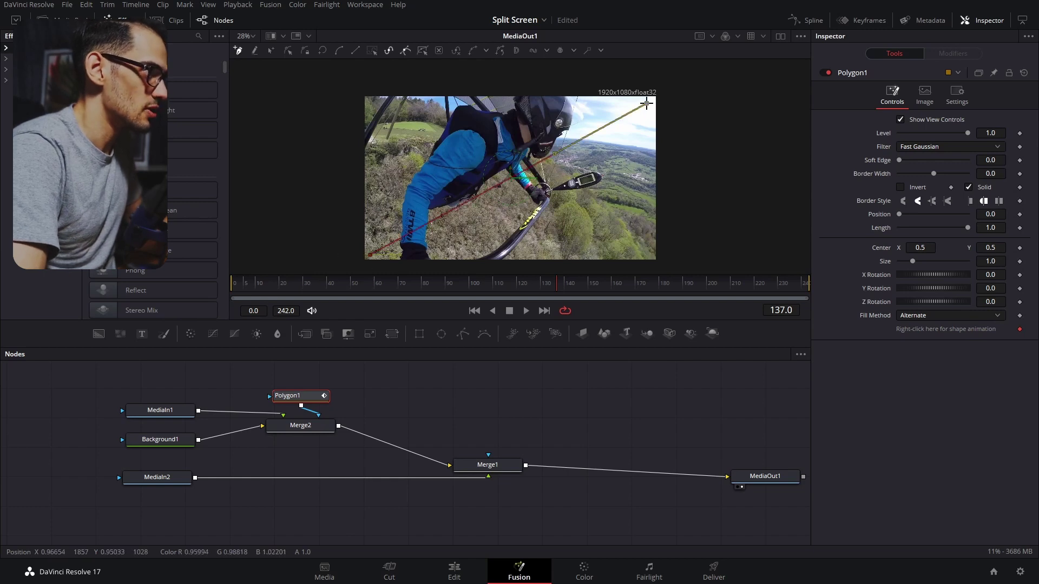
left_click(377, 104)
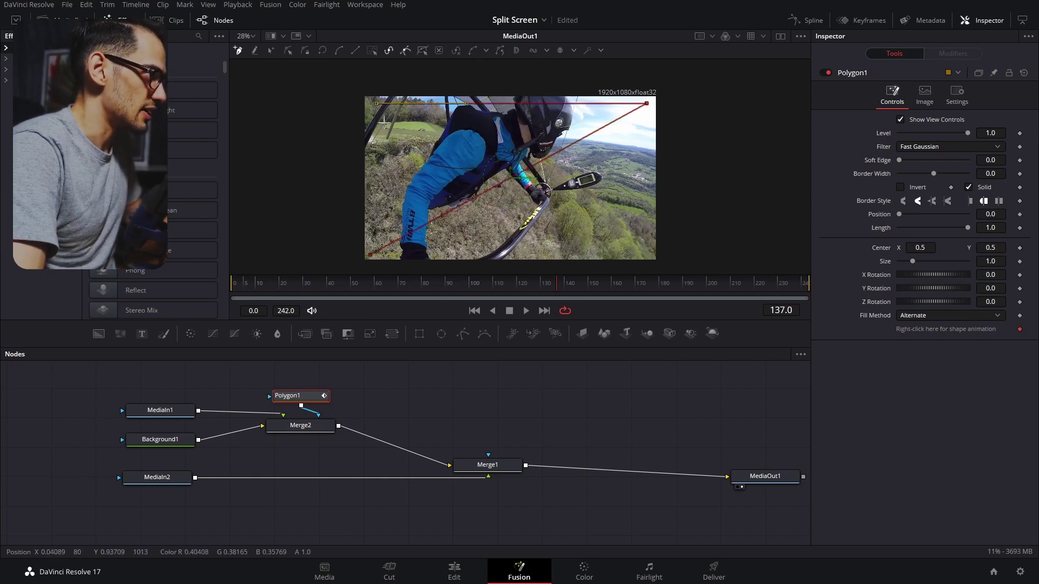
left_click(371, 255)
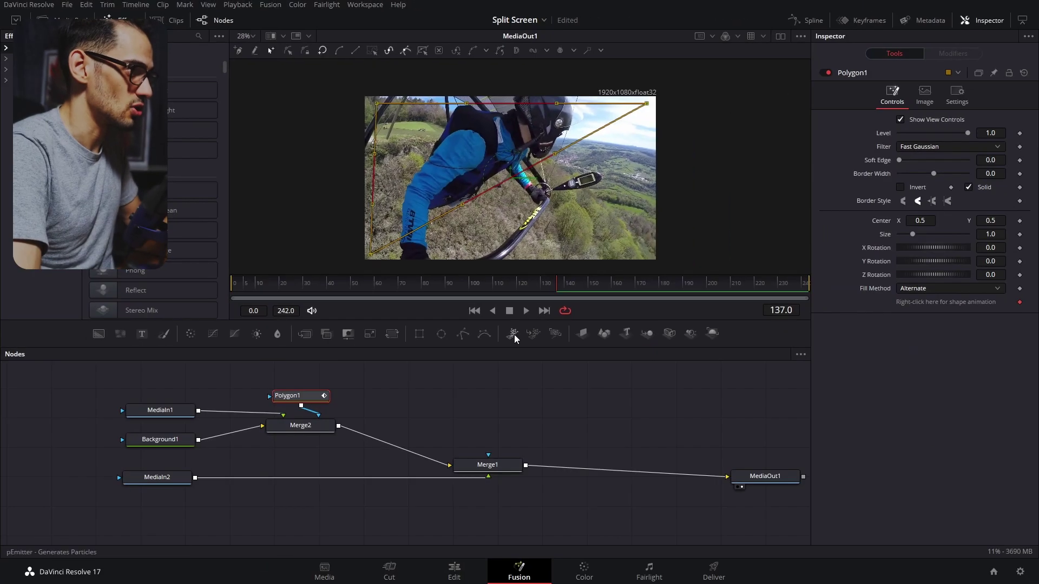
left_click(377, 103)
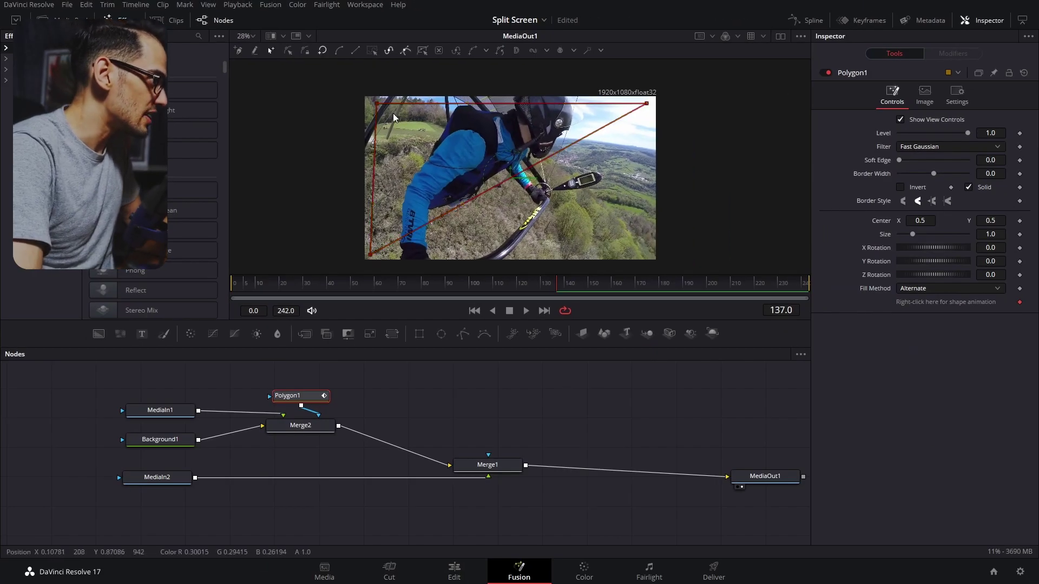
left_click_drag(376, 105, 369, 105)
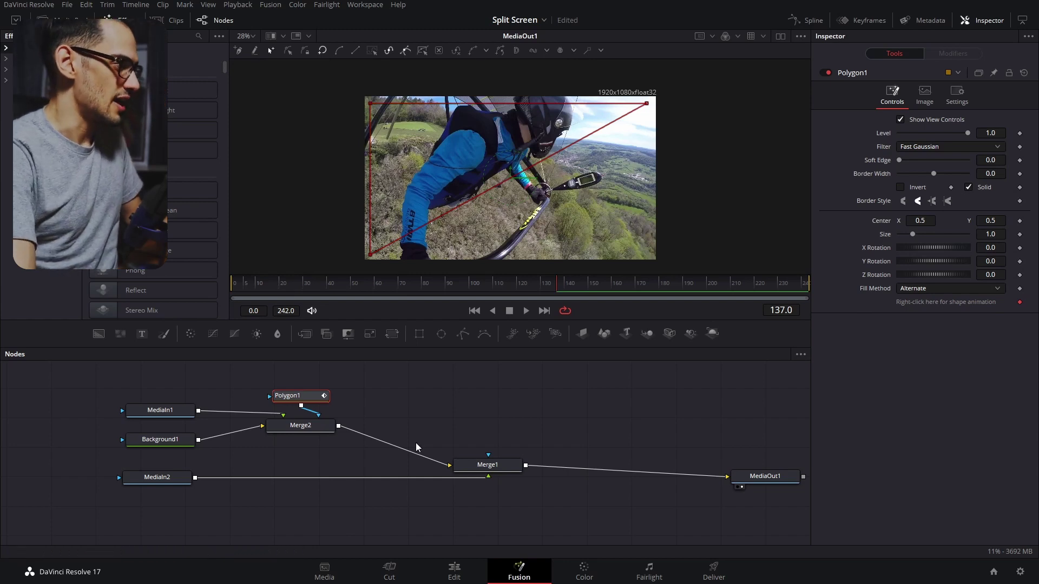
Step: Rearrange Polygon1 and MediaIn2 in the node graph and select Merge1
left_click_drag(298, 396, 335, 393)
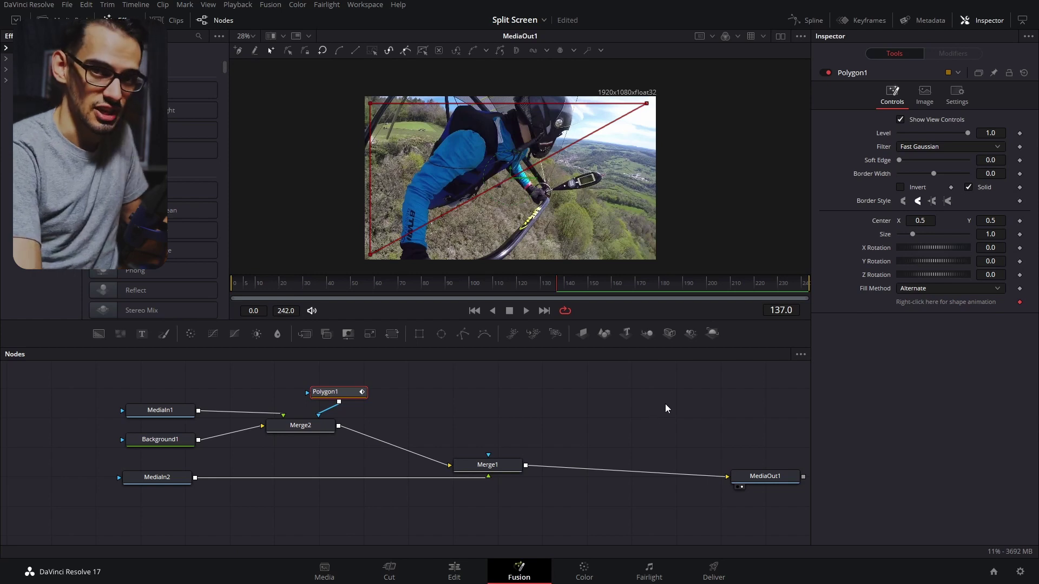
left_click_drag(148, 471, 181, 488)
left_click(485, 464)
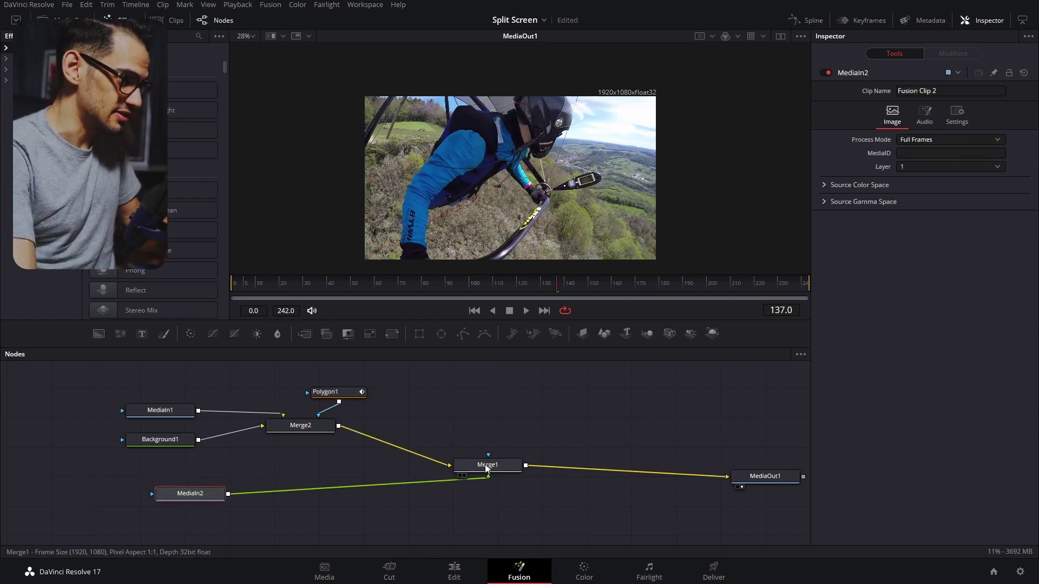
Step: Paste Polygon1 as Polygon1_1, connect it as Merge1's mask and set its Z Rotation to 180
left_click(338, 393)
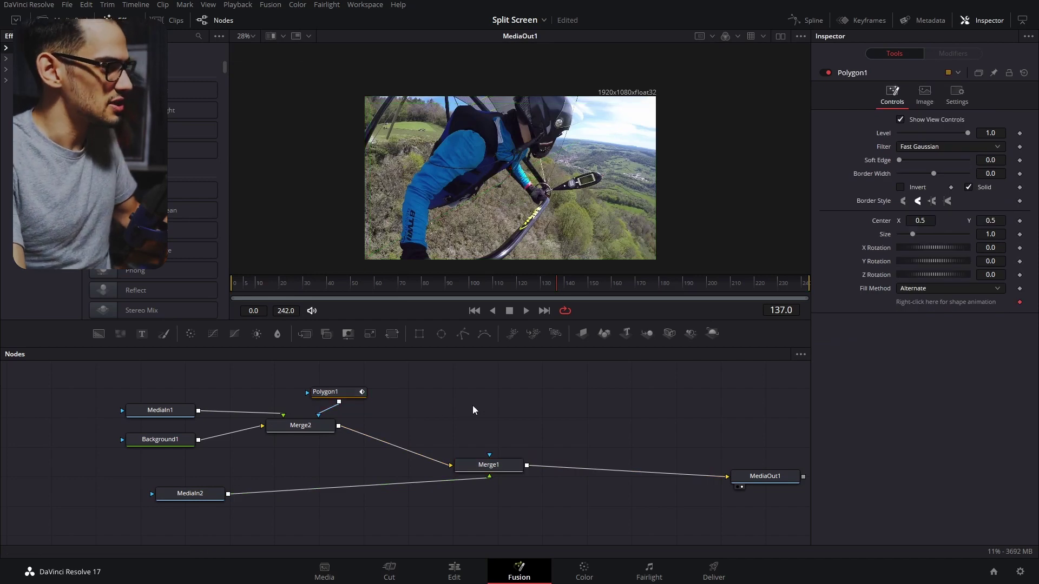
key("ctrl+v")
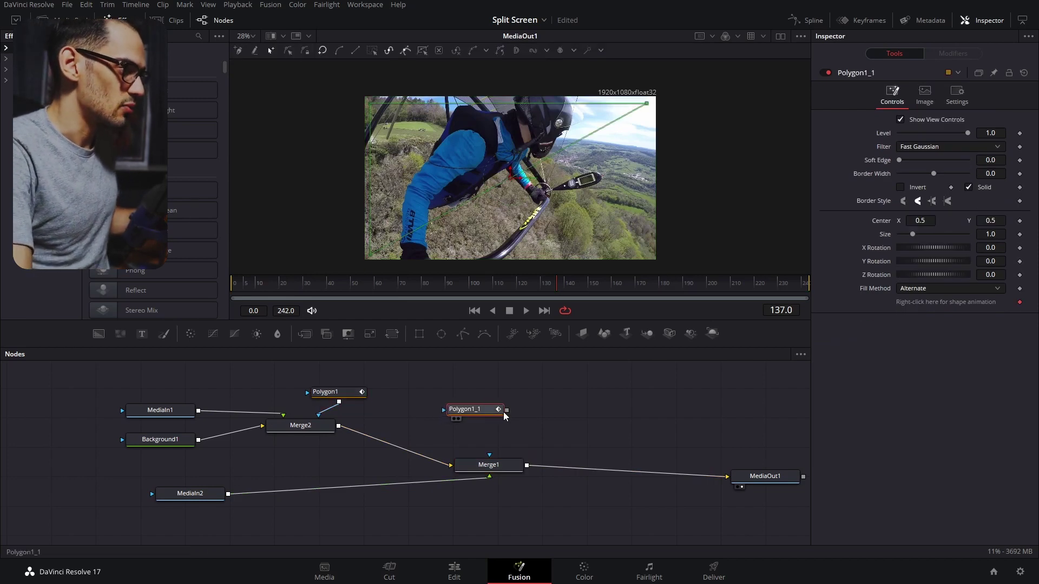
left_click_drag(507, 410, 489, 455)
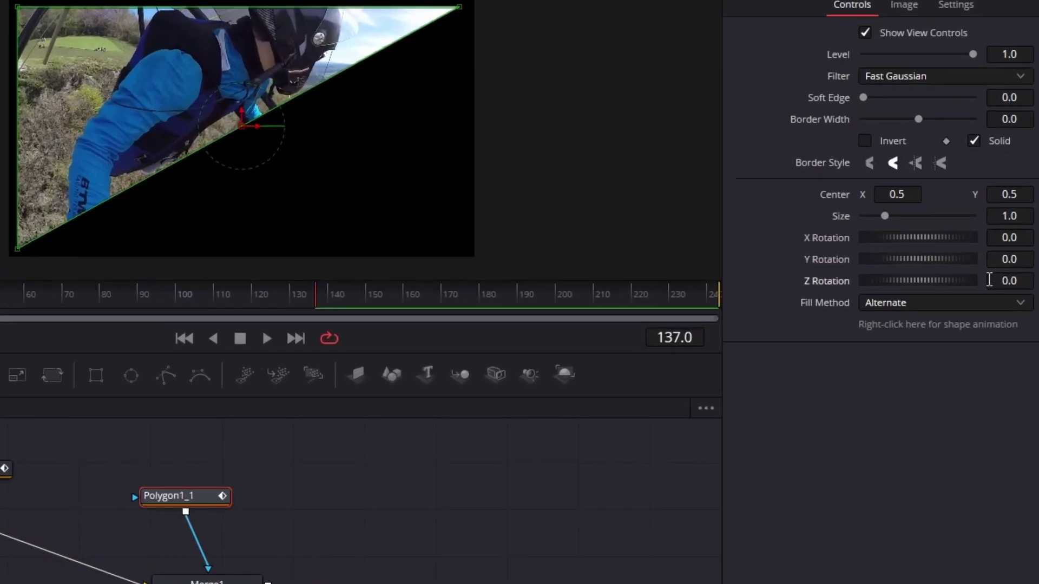
mouse_move(989, 280)
left_mouse_down()
mouse_move(1033, 280)
mouse_move(986, 279)
left_mouse_up()
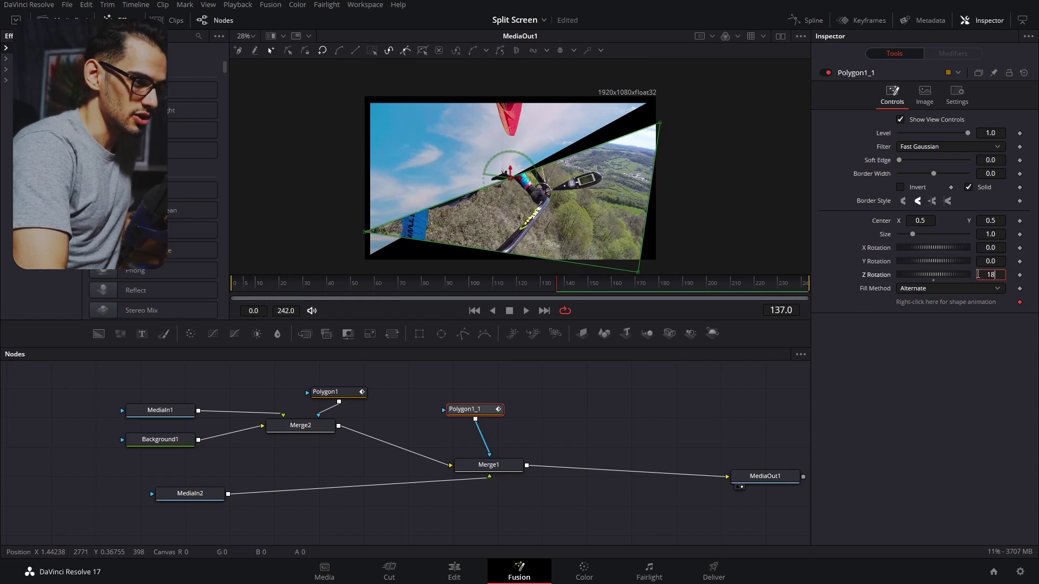
type("0")
key("Tab")
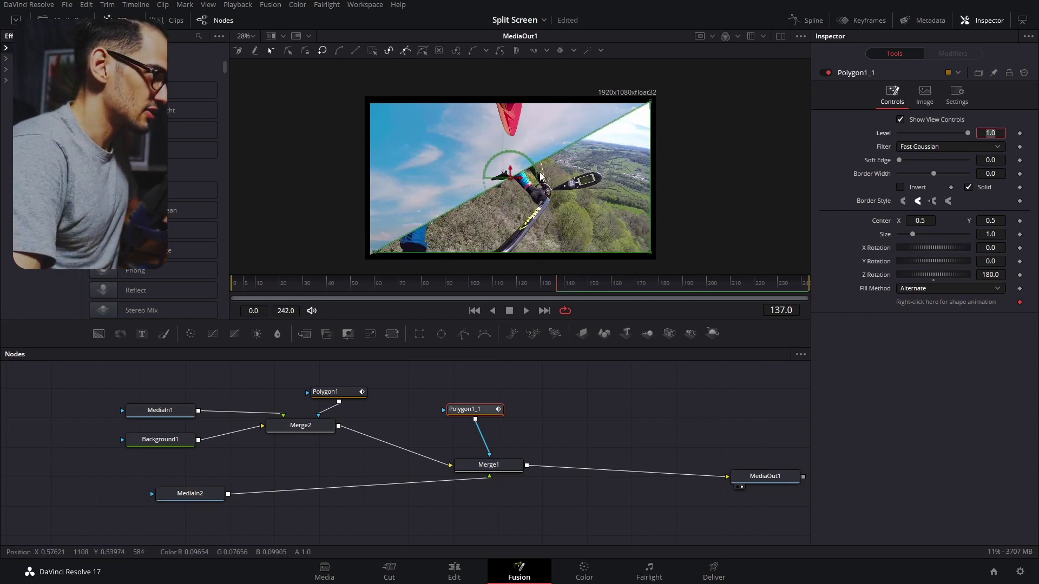
Step: Nudge the rotated Polygon1_1 slightly down and right to align the diagonal split edge
scroll(590, 195, "up", 3)
mouse_move(590, 195)
left_mouse_down()
mouse_move(557, 260)
mouse_move(601, 184)
mouse_move(591, 187)
left_mouse_up()
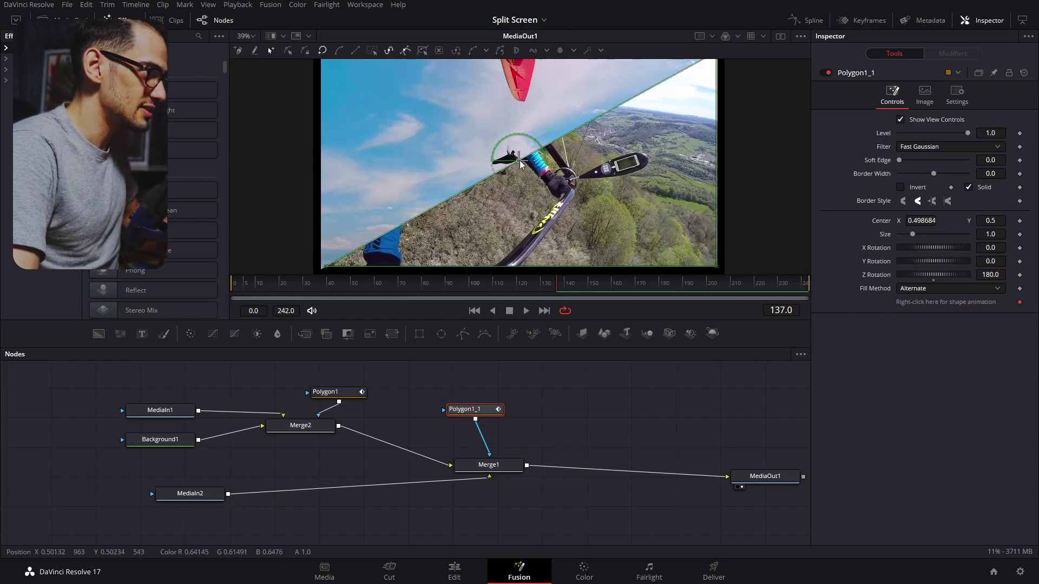
left_click_drag(521, 164, 522, 169)
key("ctrl+f")
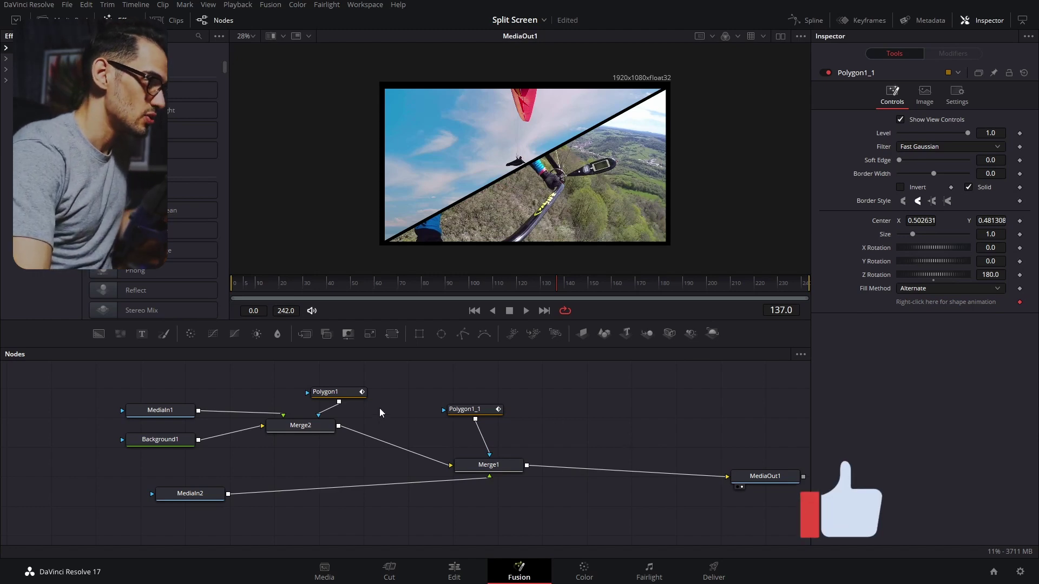
Step: Place a Polygon1_2 copy beside Polygon1, uncheck Solid and widen its border slightly
left_click_drag(364, 399, 351, 370)
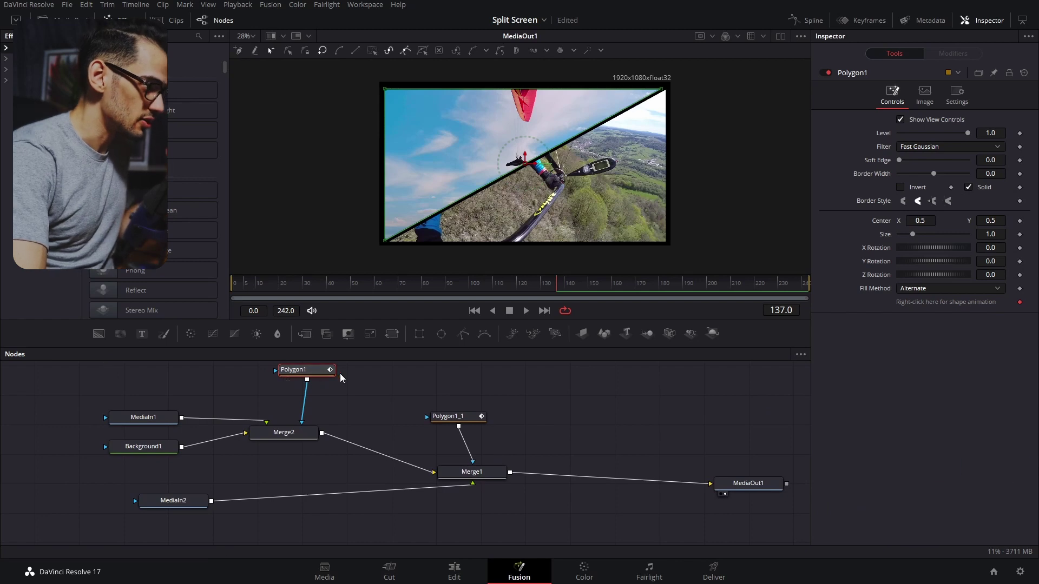
left_click(372, 385)
left_click_drag(376, 384, 387, 372)
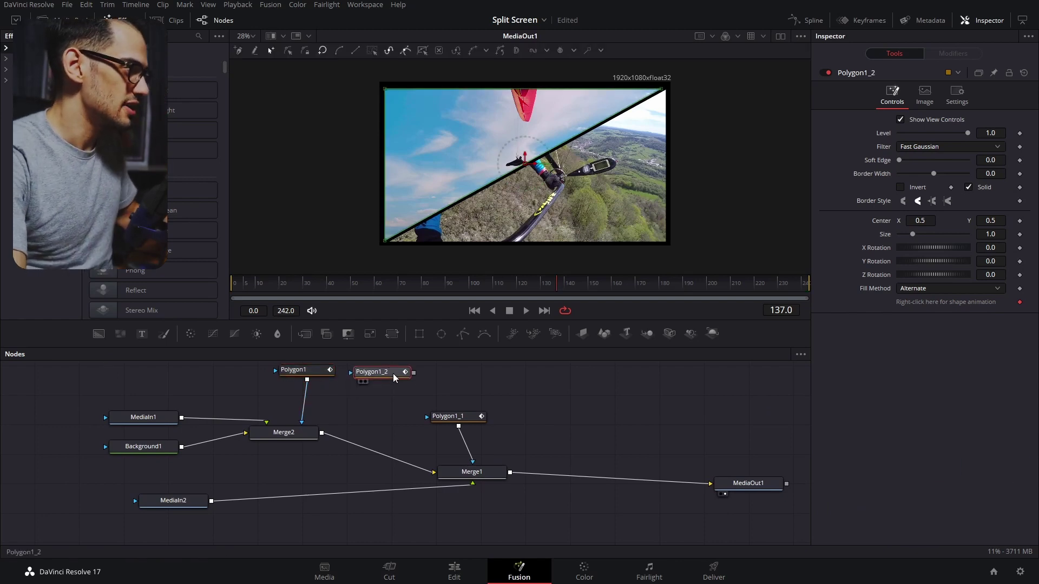
left_click(988, 190)
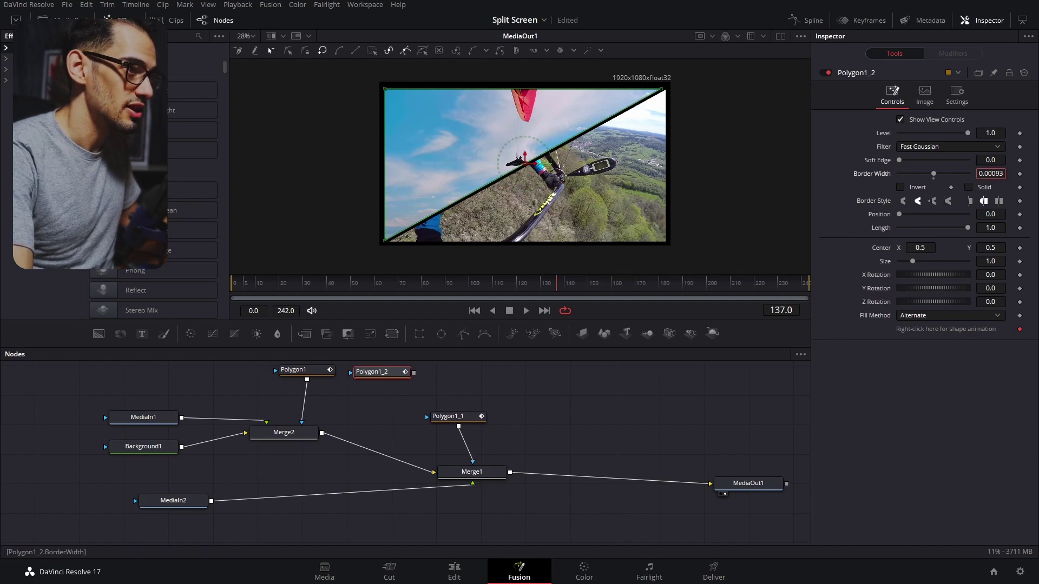
left_click_drag(990, 174, 991, 174)
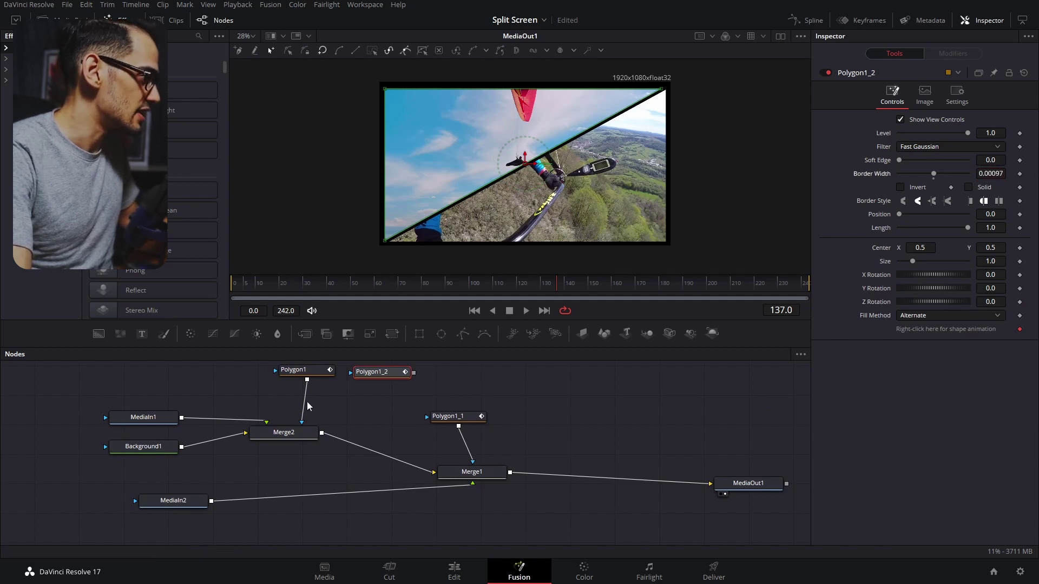
Step: Add a Background2 node with red, green and blue set to 1 for white
left_click(99, 333)
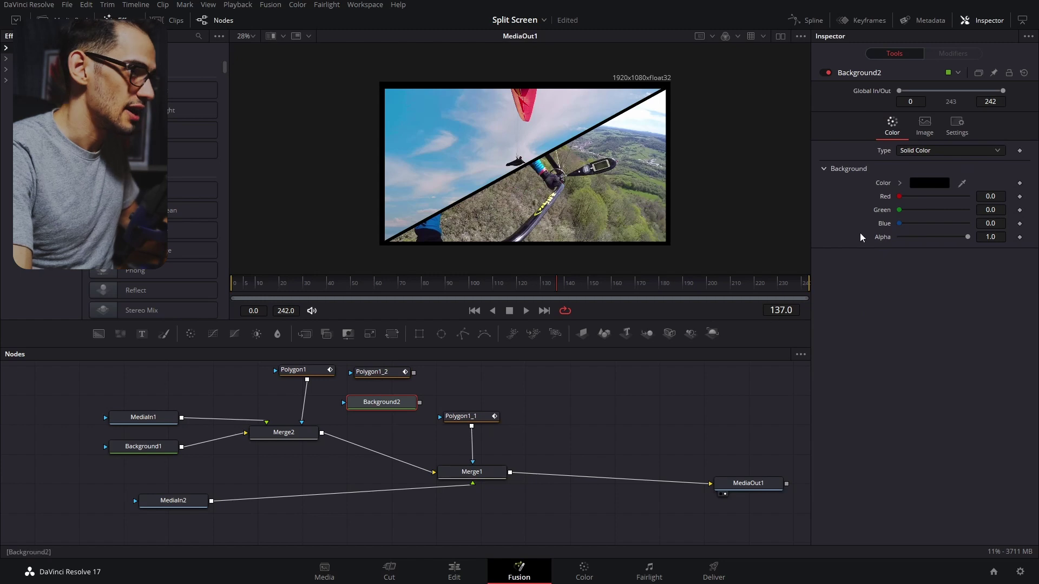
left_click(990, 196)
type("1")
key("Tab")
type("1")
key("Tab")
type("1")
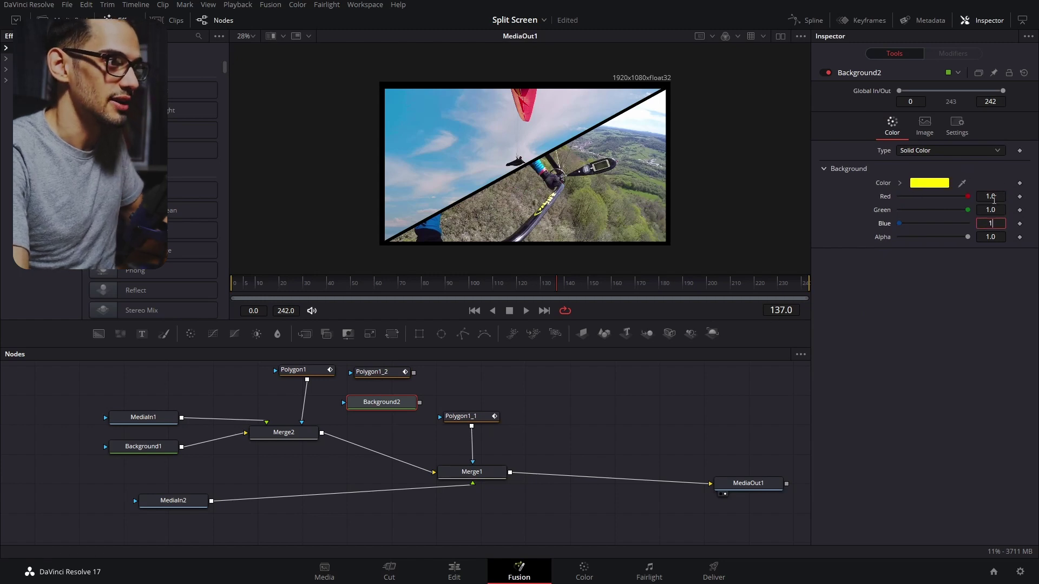
key("Return")
Step: Mask Background2 with Polygon1_2, merge it over the composite via Merge3, and thicken the border to 0.00917
left_click_drag(414, 373, 365, 438)
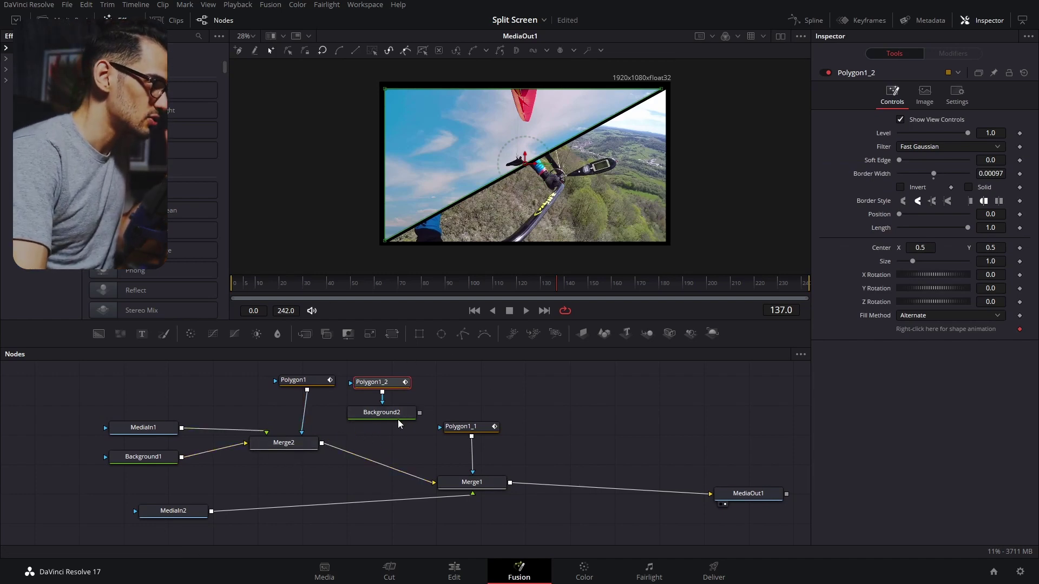
left_click_drag(349, 375, 510, 484)
left_click(598, 419)
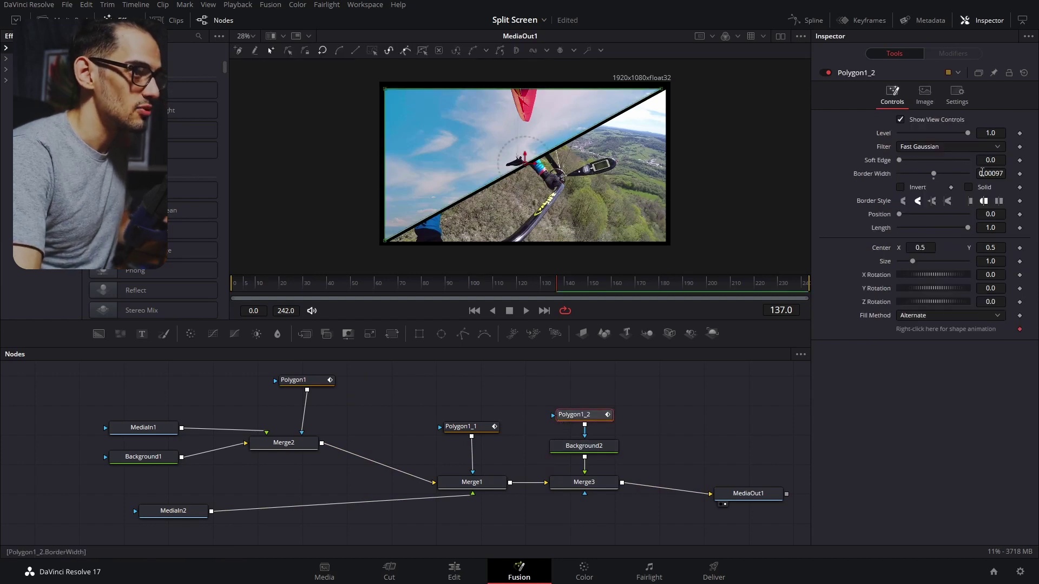
left_click_drag(934, 174, 936, 174)
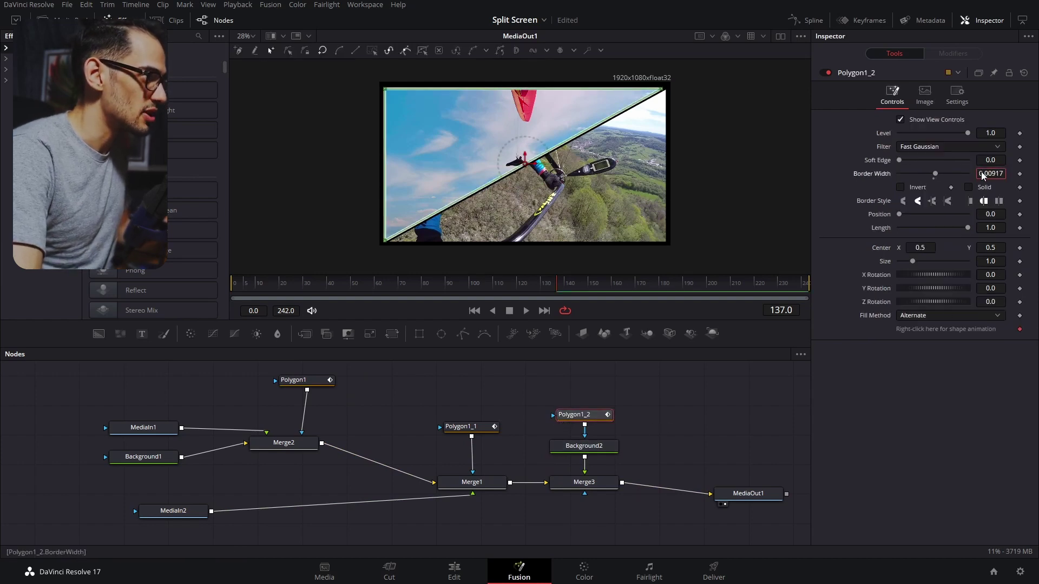
left_click(693, 392)
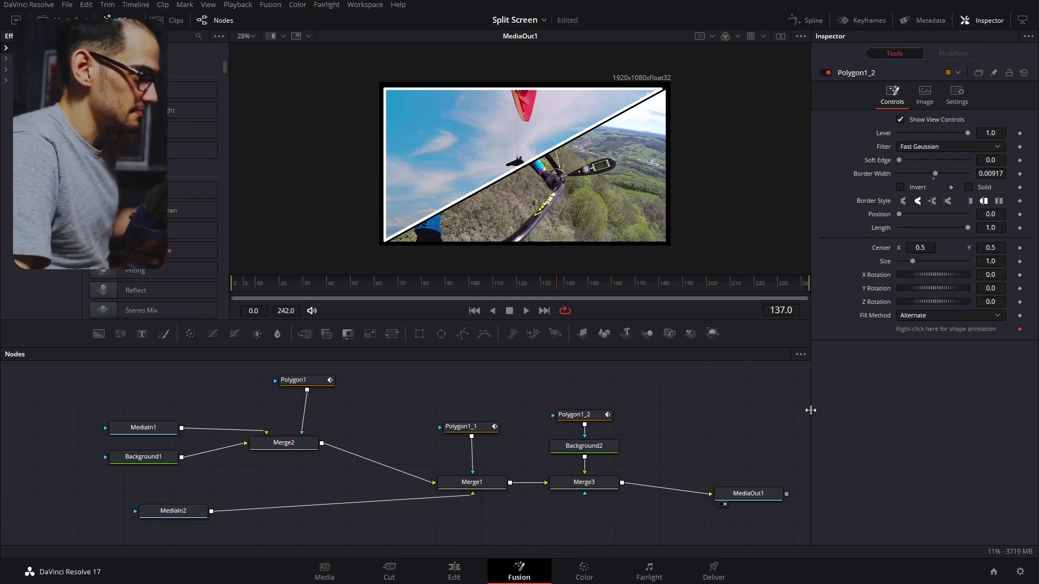
left_click_drag(156, 428, 100, 388)
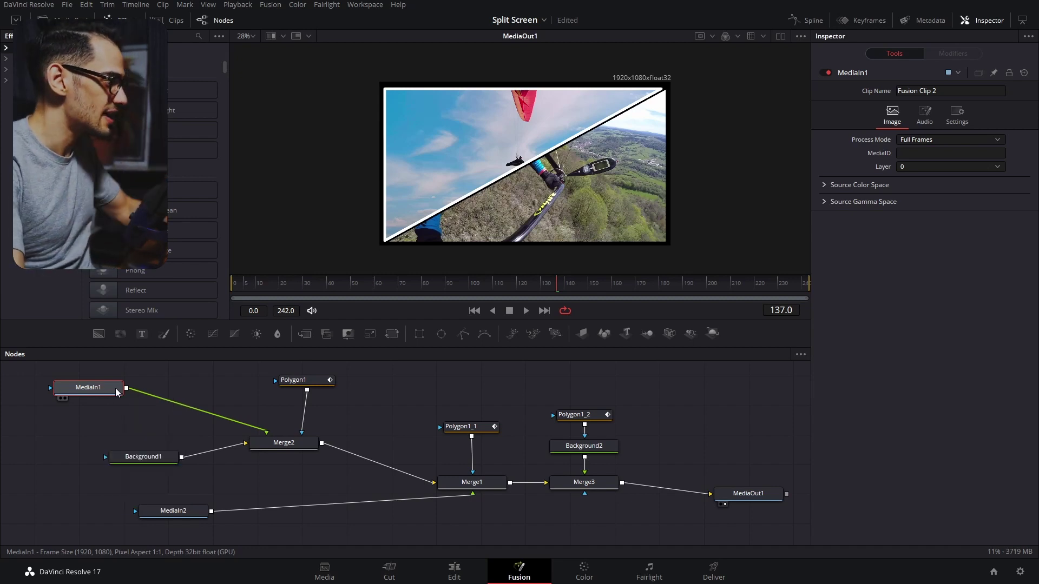
Step: Insert Transform1 after MediaIn1 and Transform2 after MediaIn2
key("shift+space")
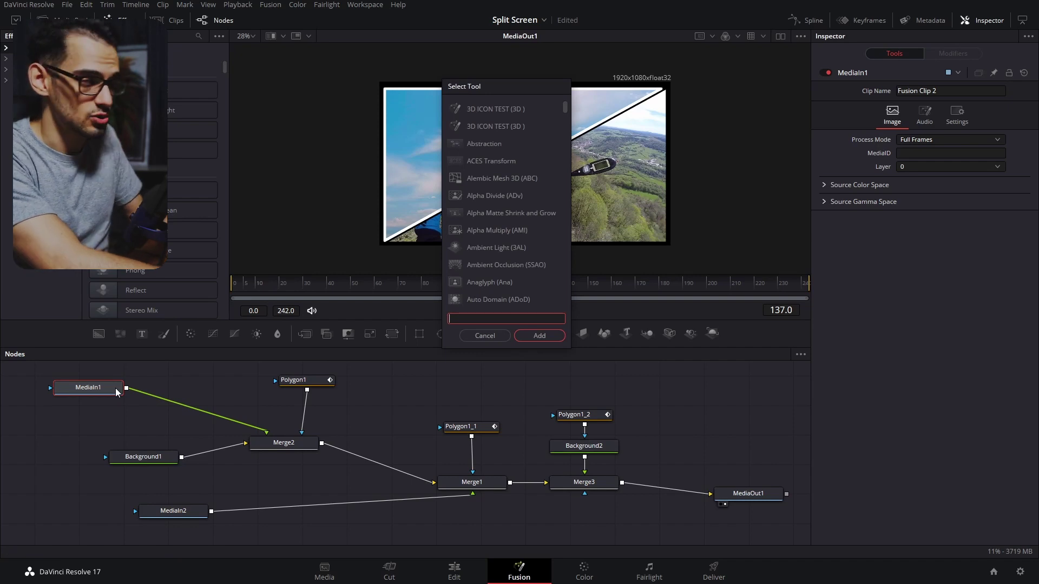
type("transform")
key("Return")
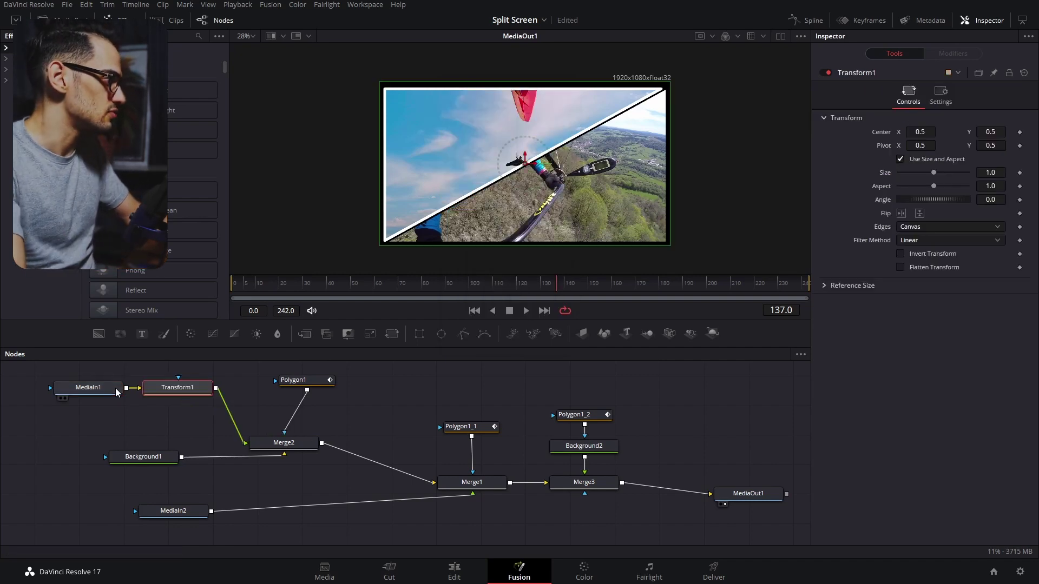
left_click(181, 516)
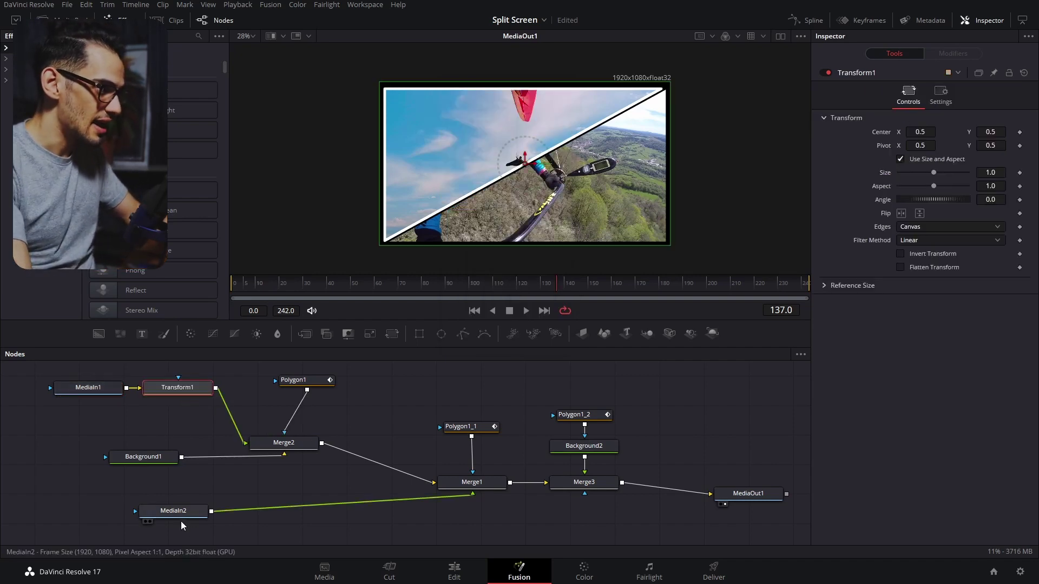
key("shift+space")
type("trans")
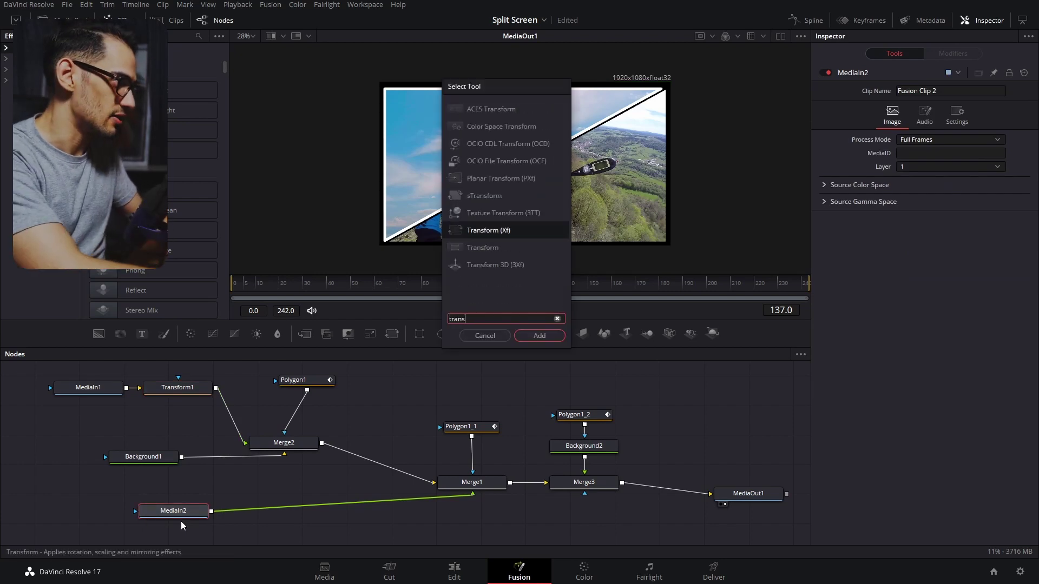
key("Return")
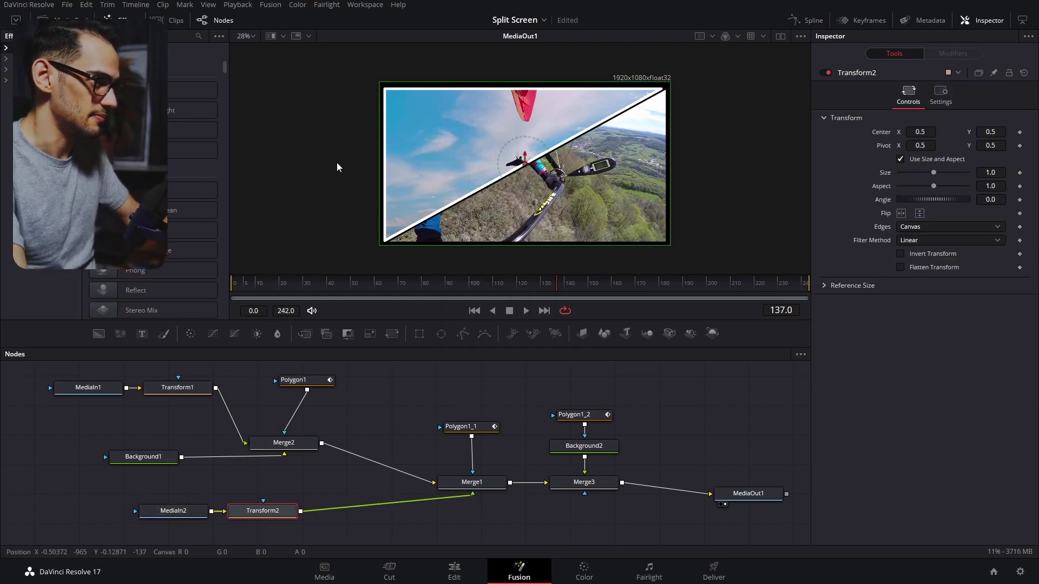
Step: Enlarge the top clip to size 1.483 with Transform1 and reposition it to frame the glider
left_click(169, 388)
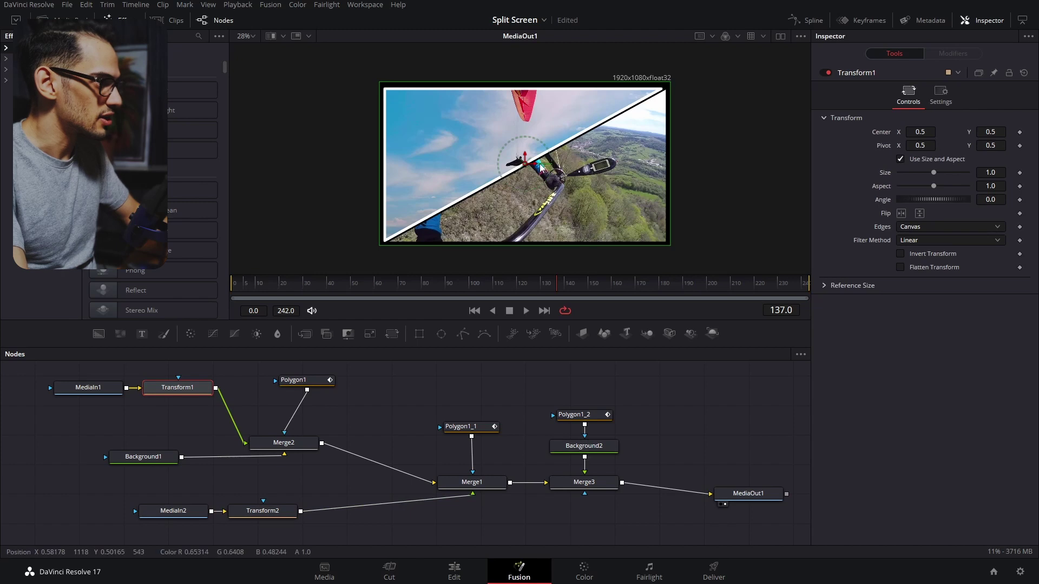
left_click_drag(539, 132, 464, 132)
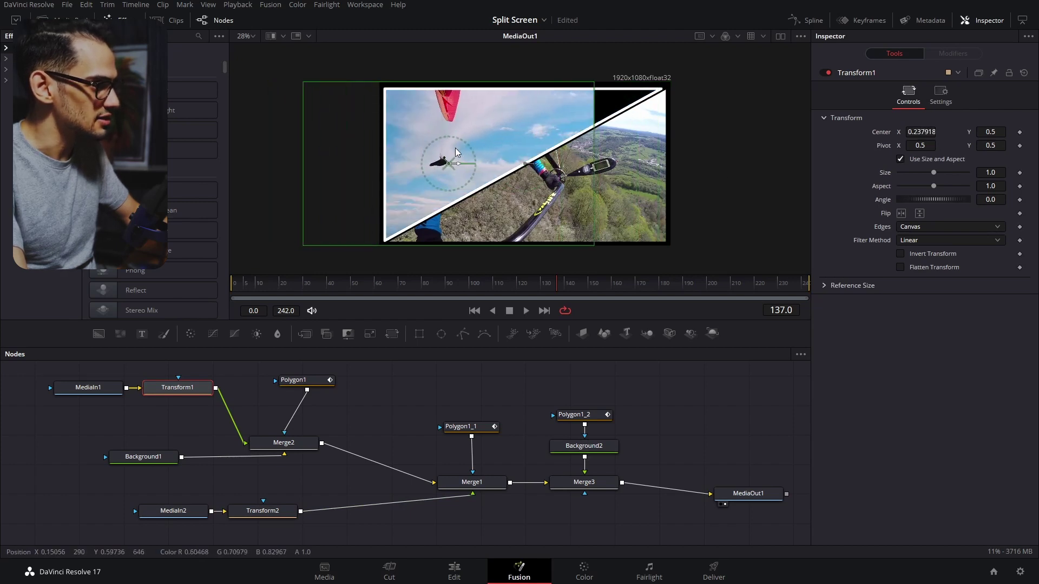
left_click_drag(990, 172, 1001, 172)
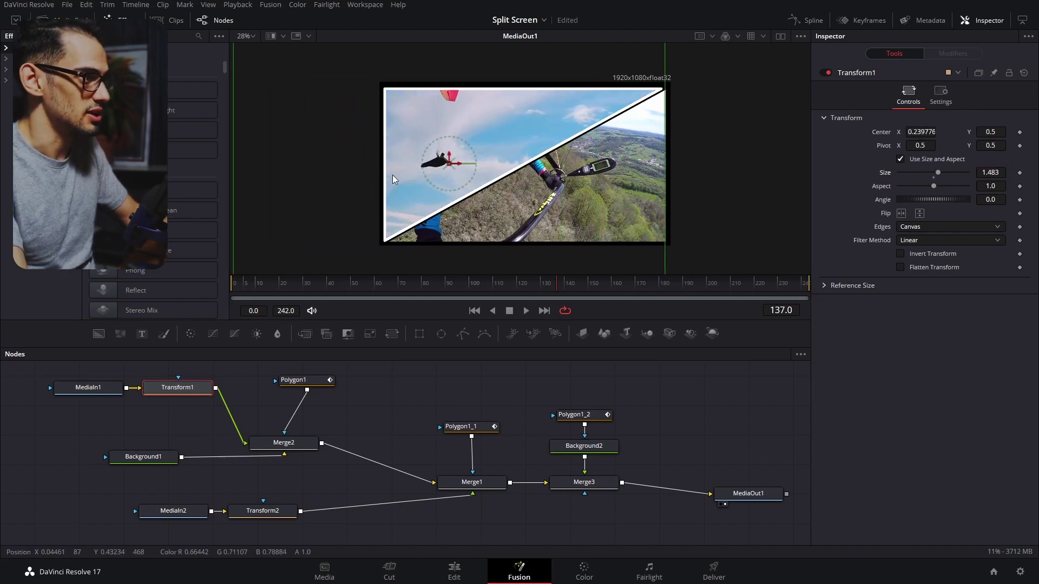
left_click_drag(449, 163, 457, 150)
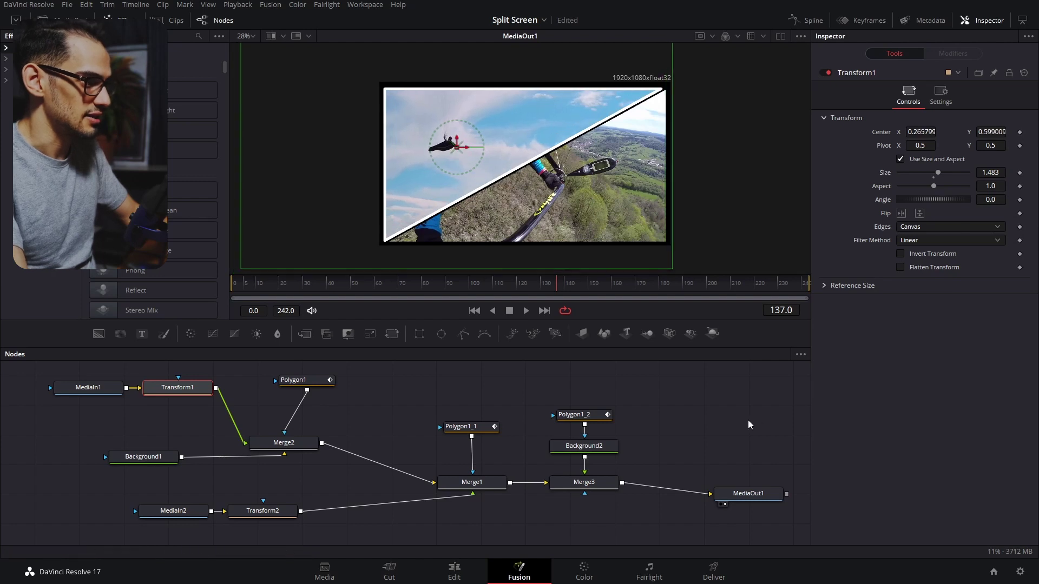
left_click_drag(748, 420, 400, 405)
left_click_drag(374, 484, 466, 480)
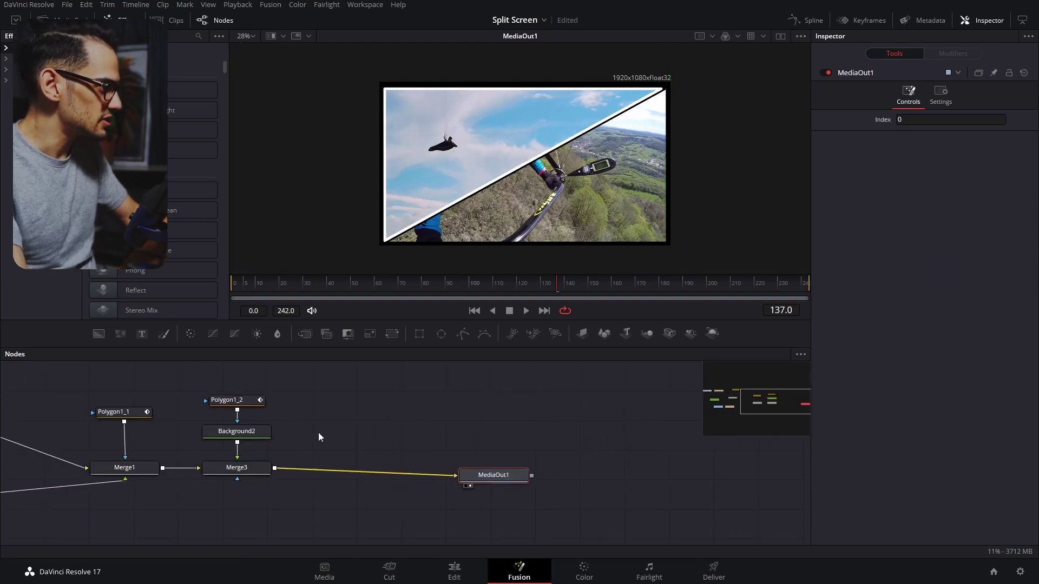
left_click_drag(318, 433, 558, 422)
Step: Duplicate the polygon and white background pair as Polygon1_2_1 and Background2_1, merging them via Merge4
left_click(361, 400)
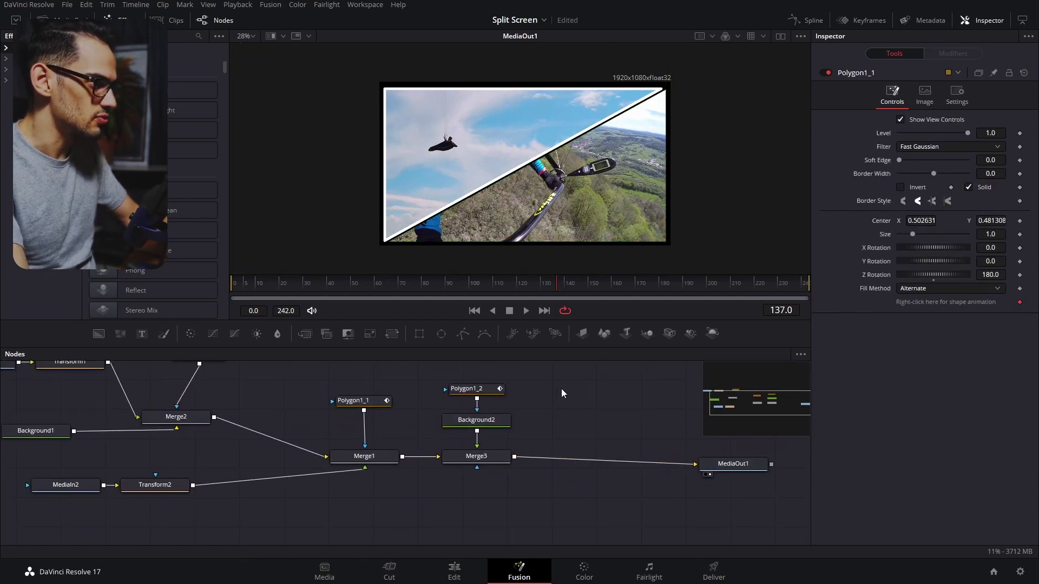
key("ctrl+v")
key("Delete")
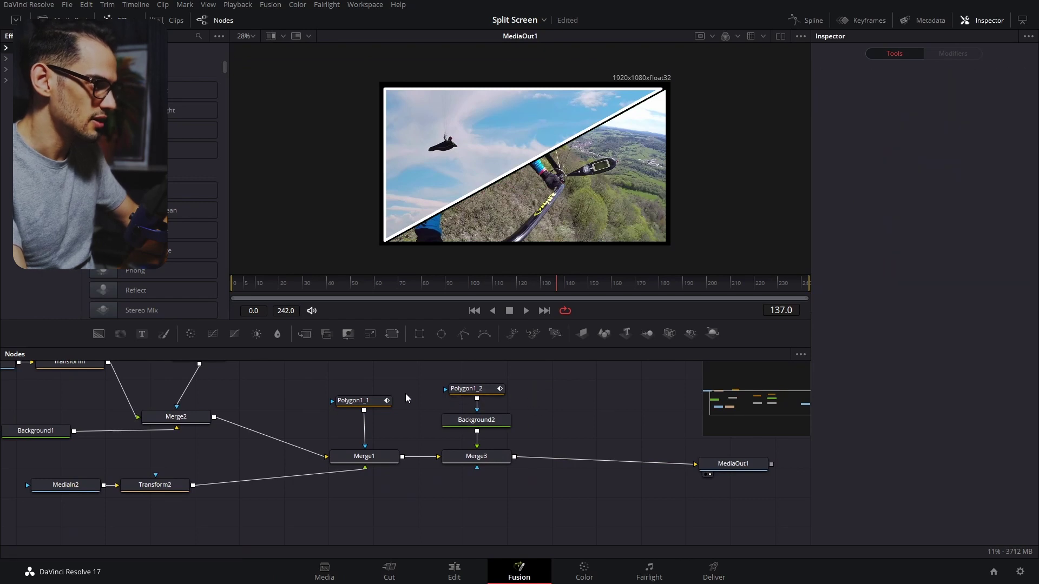
left_click(467, 388)
left_click_drag(550, 386, 227, 425)
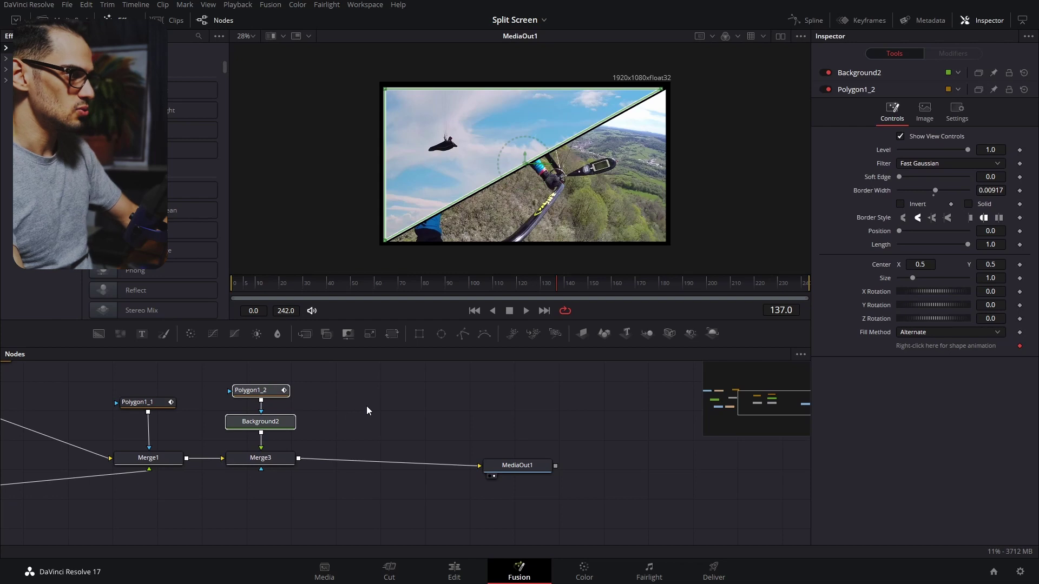
key("ctrl+c")
key("ctrl+v")
left_click_drag(405, 407, 300, 459)
Step: Rotate the Polygon1_2_1 border copy to a Z rotation of 180
left_click(368, 375)
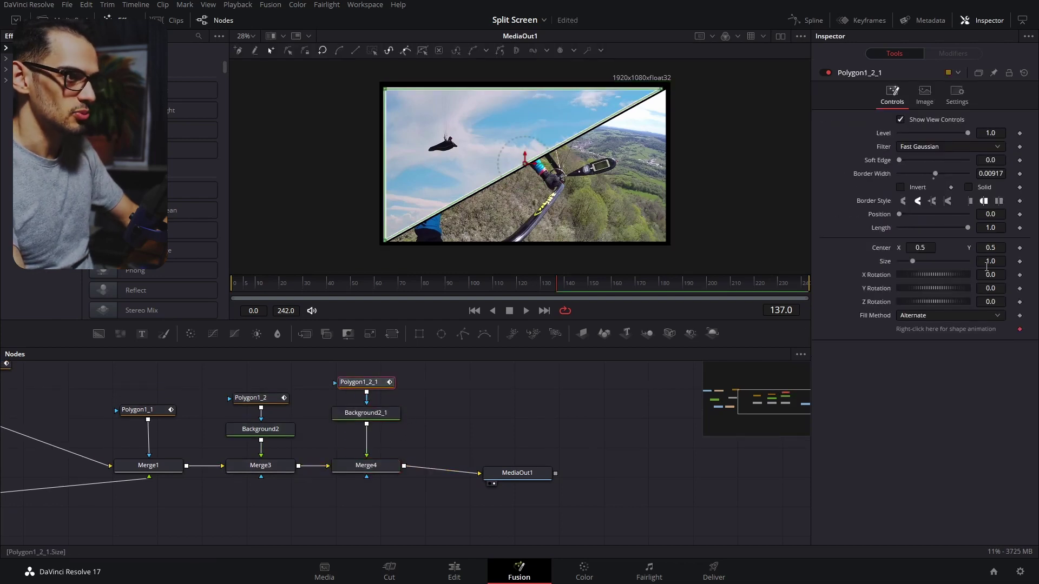
left_click(996, 301)
type("180")
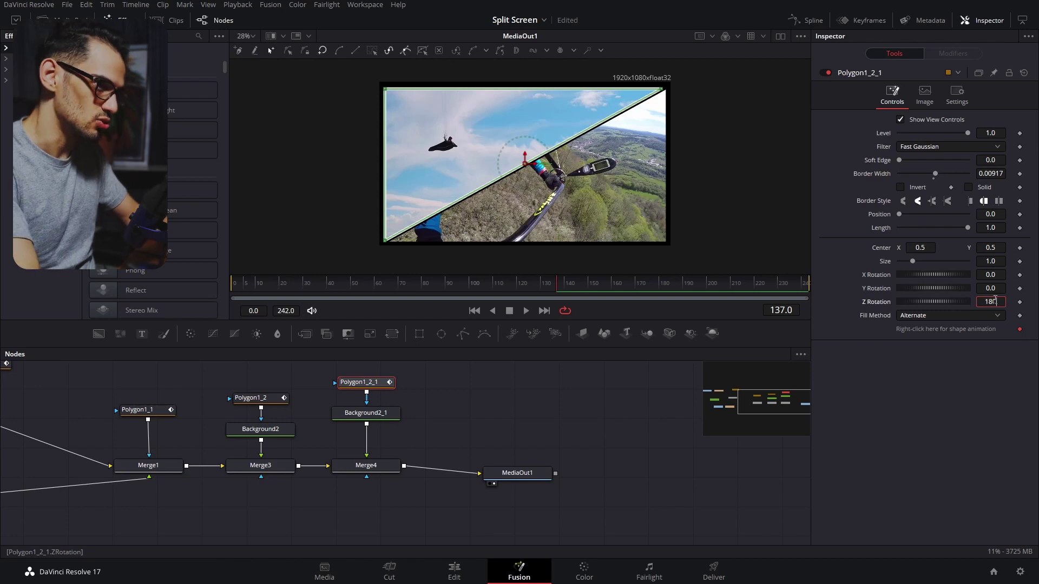
key("Tab")
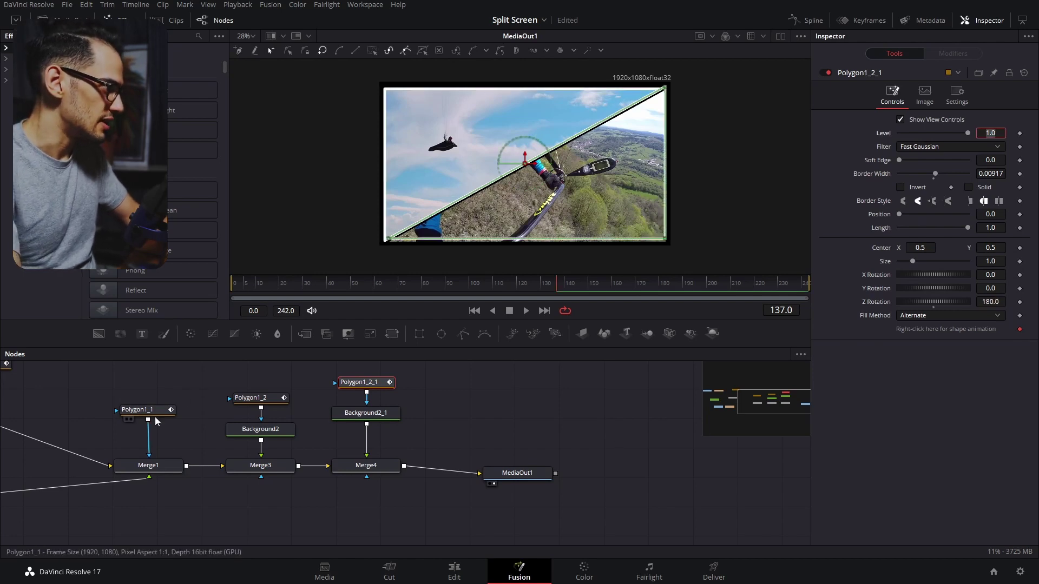
Step: Paste Polygon1_1's centre (0.502631, 0.481308) onto Polygon1_2_1's Center setting
left_click(138, 409)
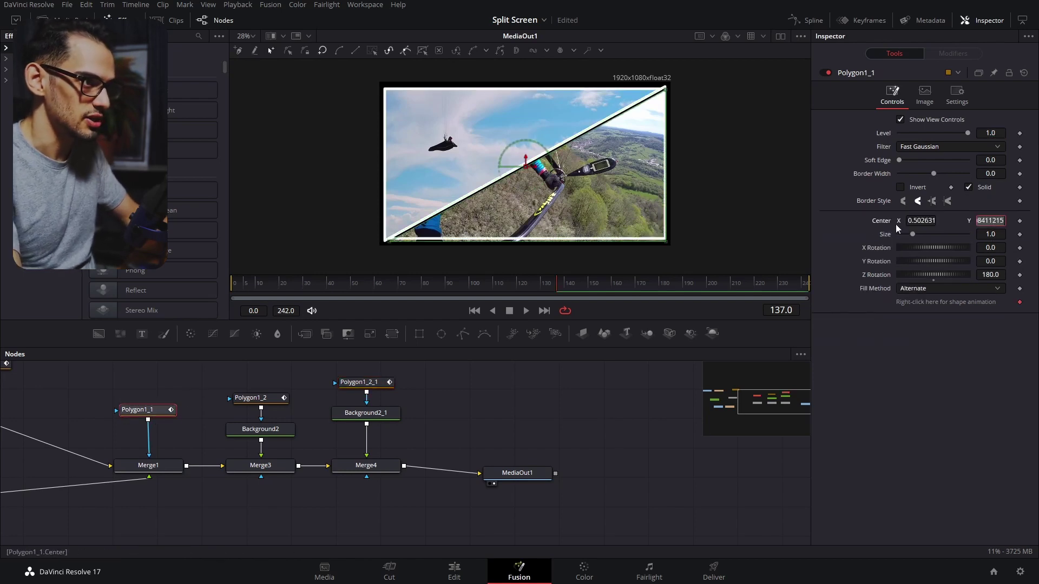
right_click(882, 223)
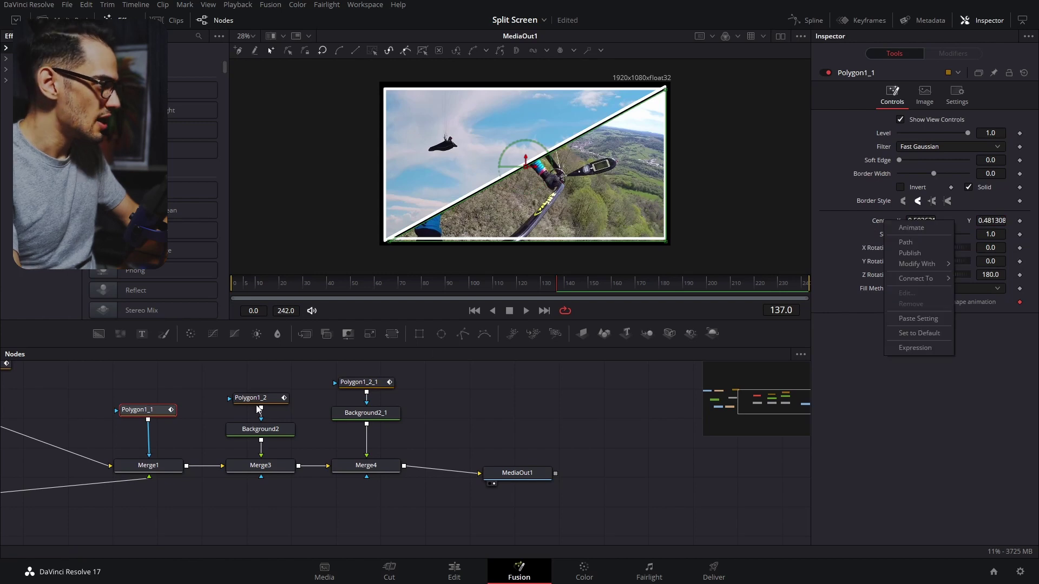
right_click(153, 416)
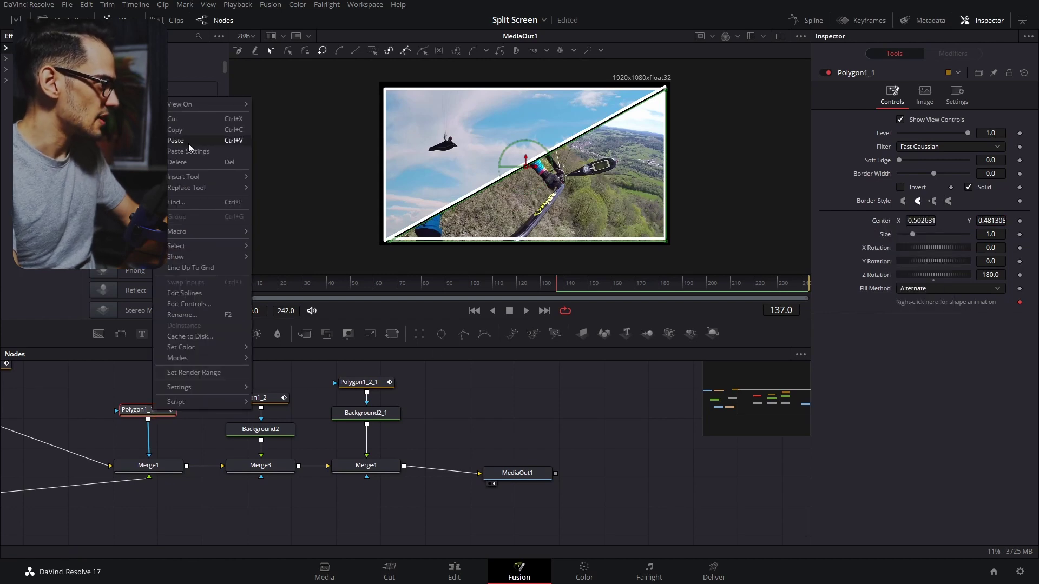
left_click(184, 130)
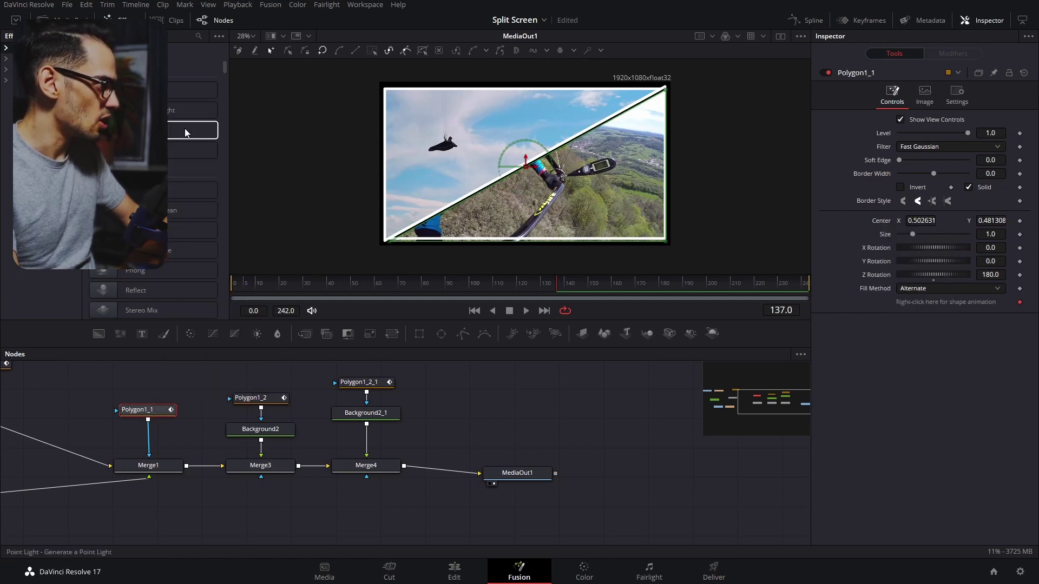
left_click(378, 388)
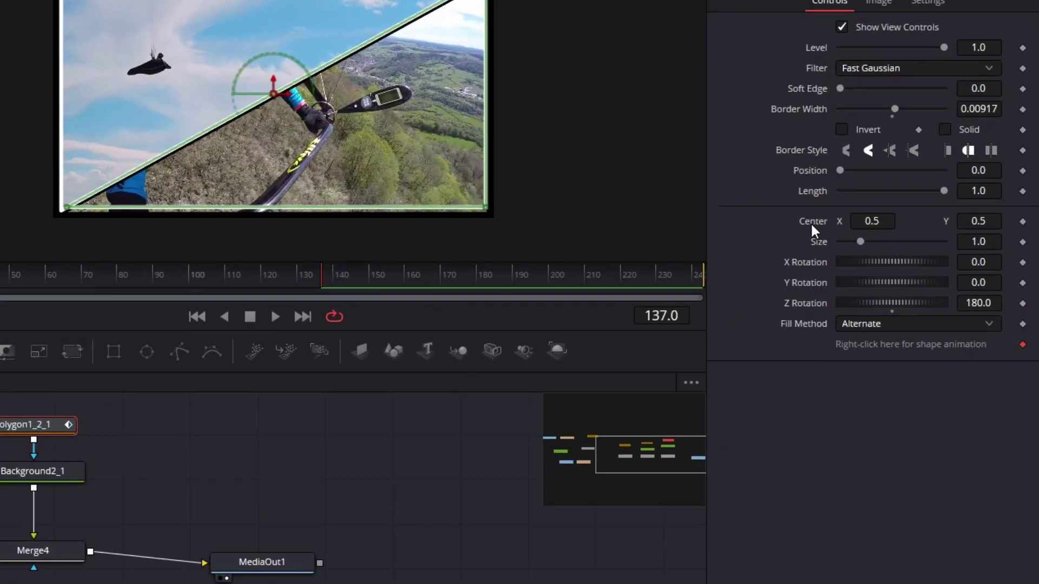
right_click(881, 250)
left_click(839, 378)
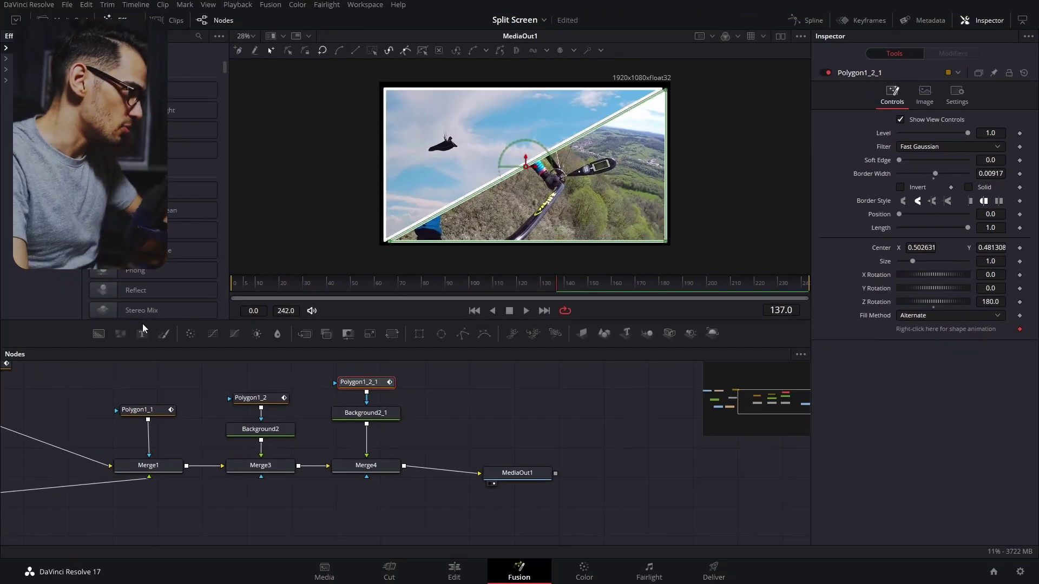
left_click(529, 415)
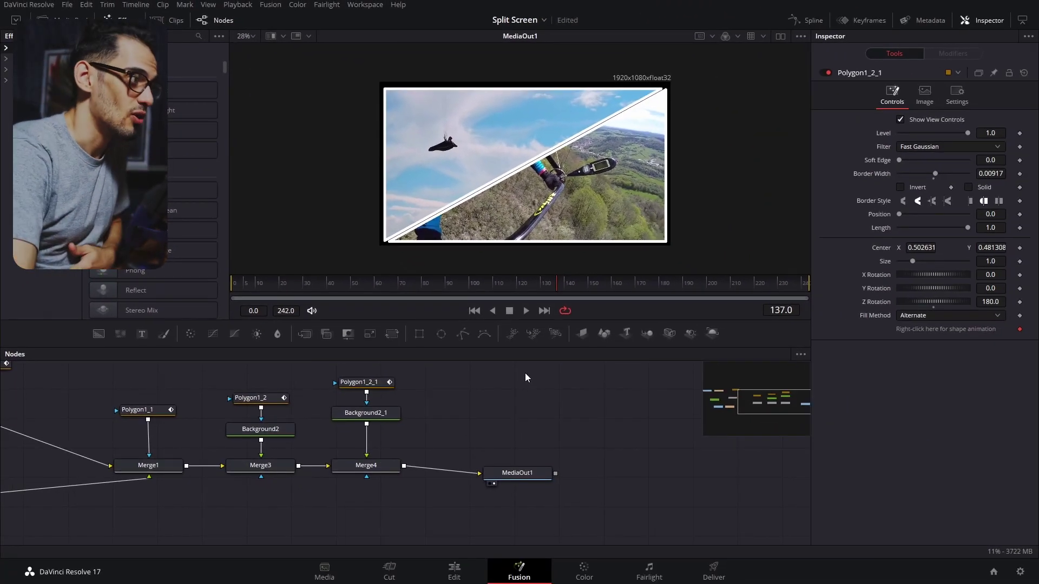
left_click_drag(305, 379, 569, 370)
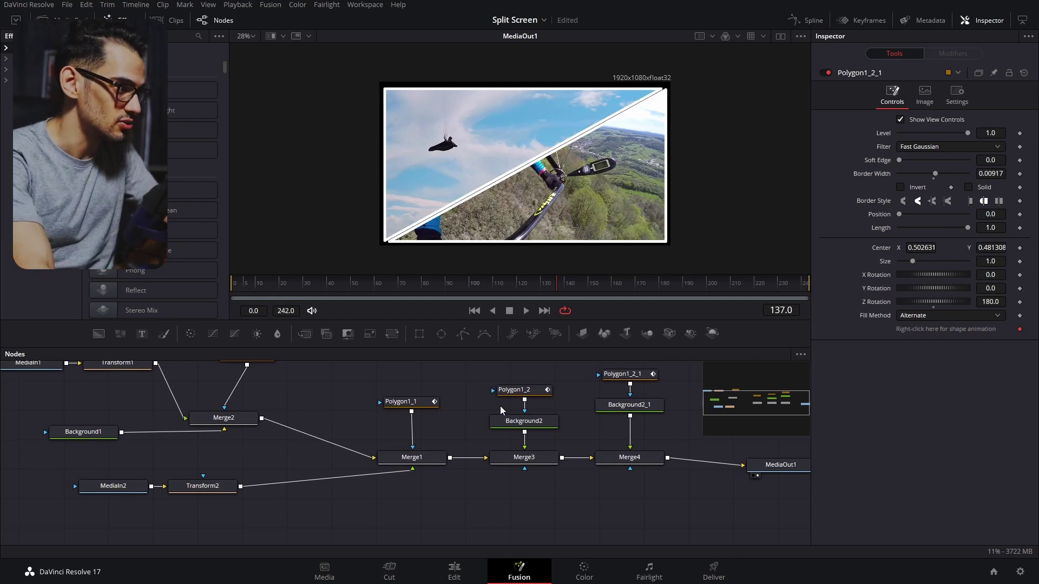
left_click_drag(489, 410, 450, 423)
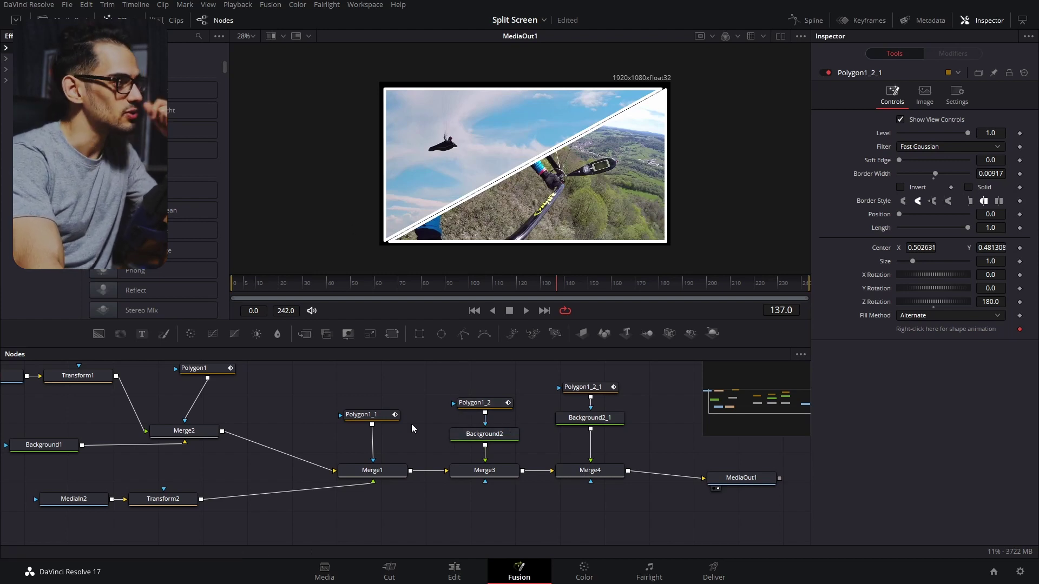
left_click_drag(257, 424, 355, 434)
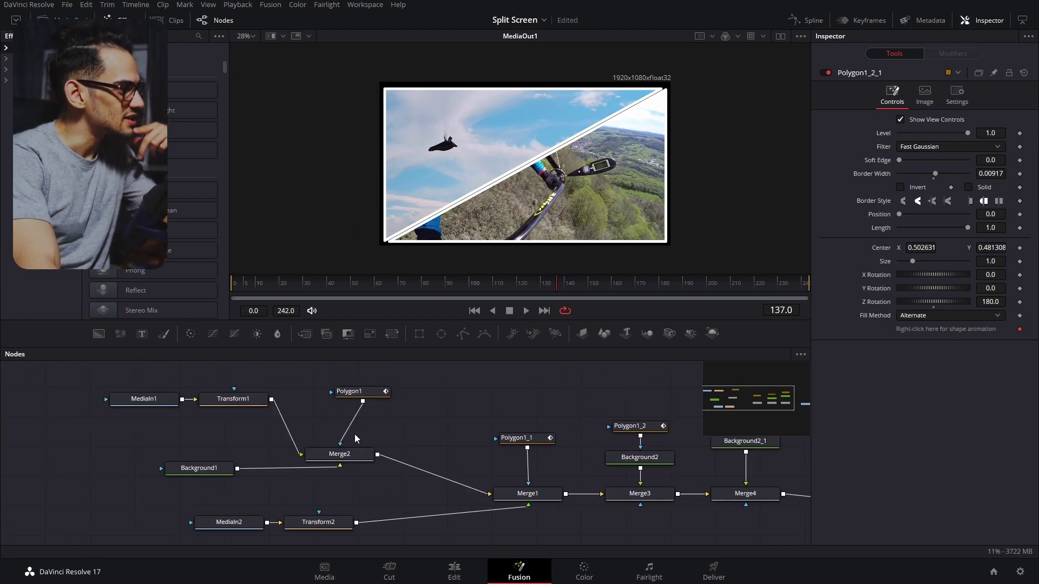
left_click(251, 401)
left_click(325, 523)
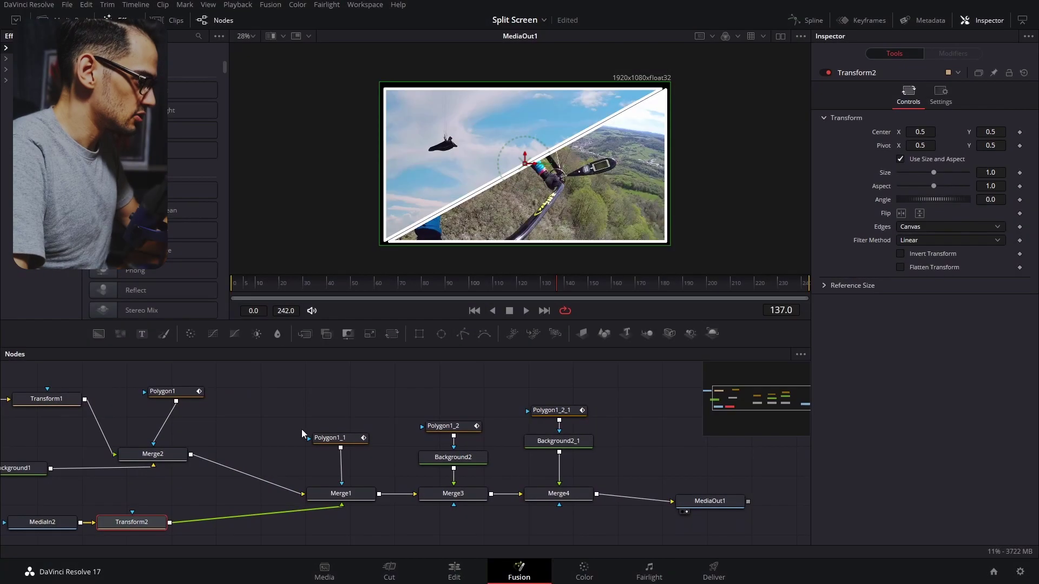
Step: Fit the graph in view, pick Transform1, Background2, Transform2 and Background2_1, then select all nodes
scroll(301, 430, "down", 3)
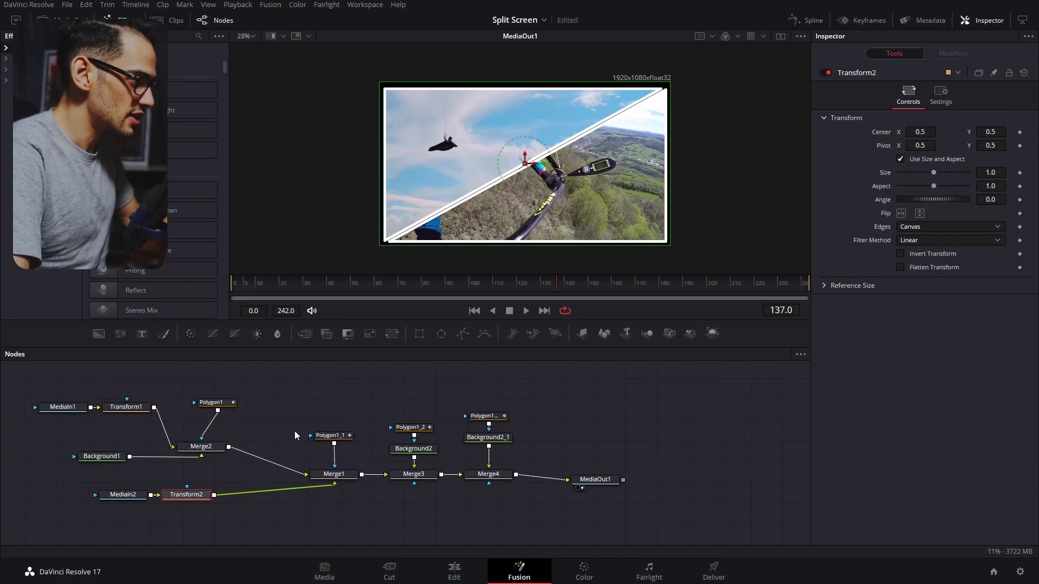
left_click_drag(295, 431, 411, 418)
left_click(341, 404)
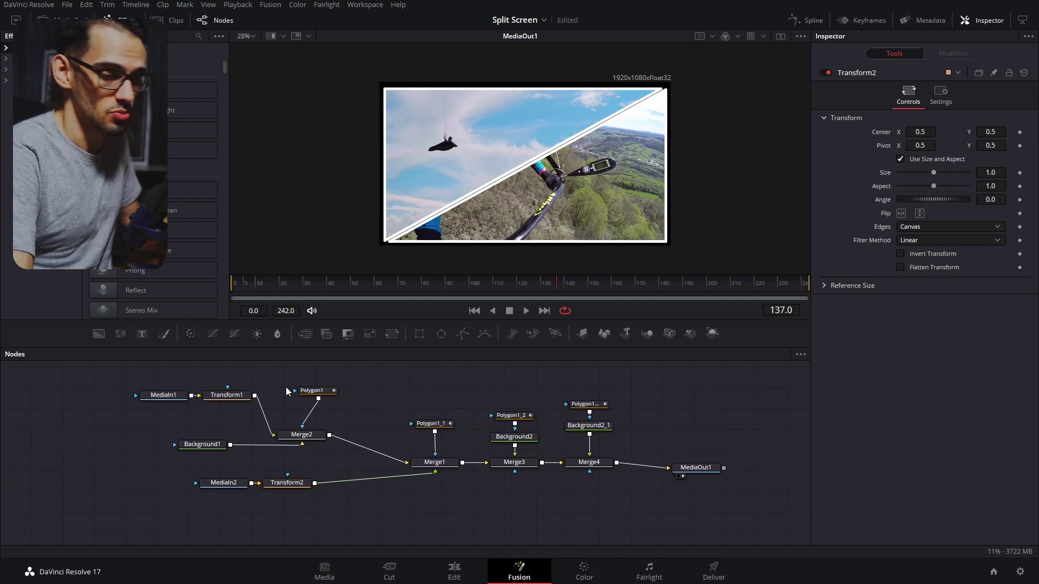
left_click(227, 398)
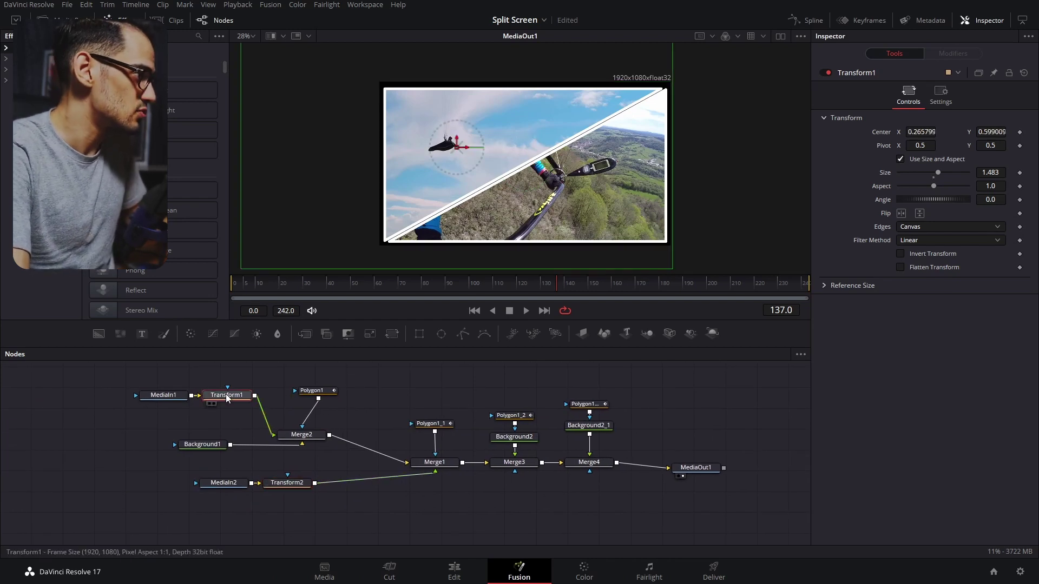
left_click(527, 439, "ctrl")
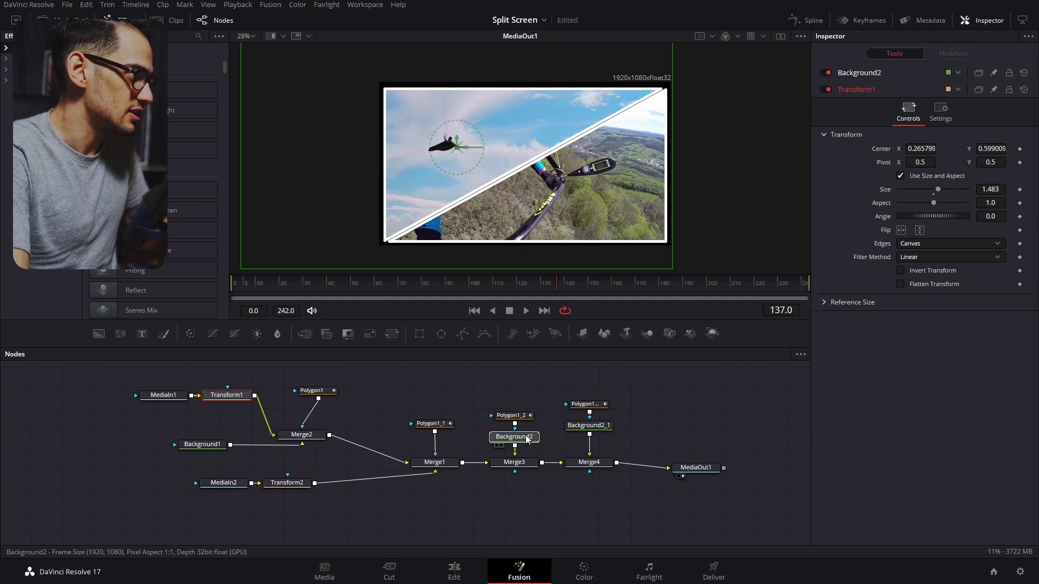
left_click(304, 485, "ctrl")
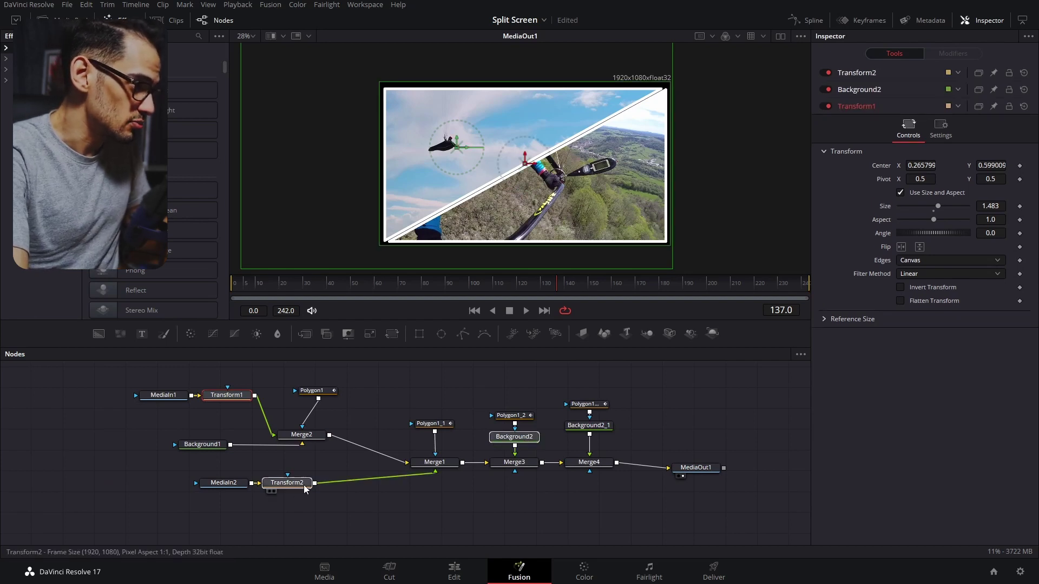
left_click(610, 425, "ctrl")
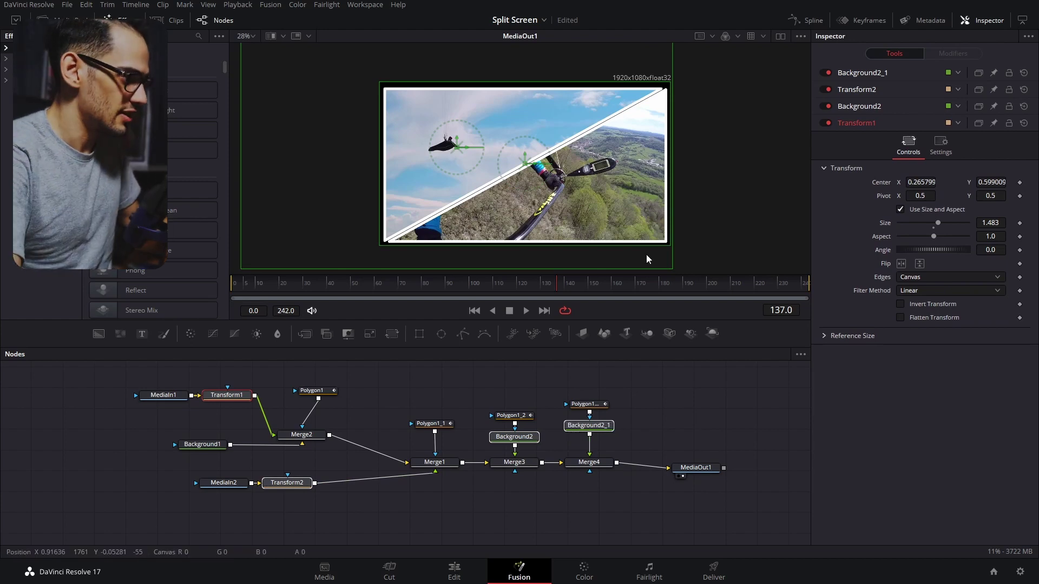
key("ctrl+a")
Step: Create a macro from the selected nodes and name it 'Split Screen'
right_click(447, 464)
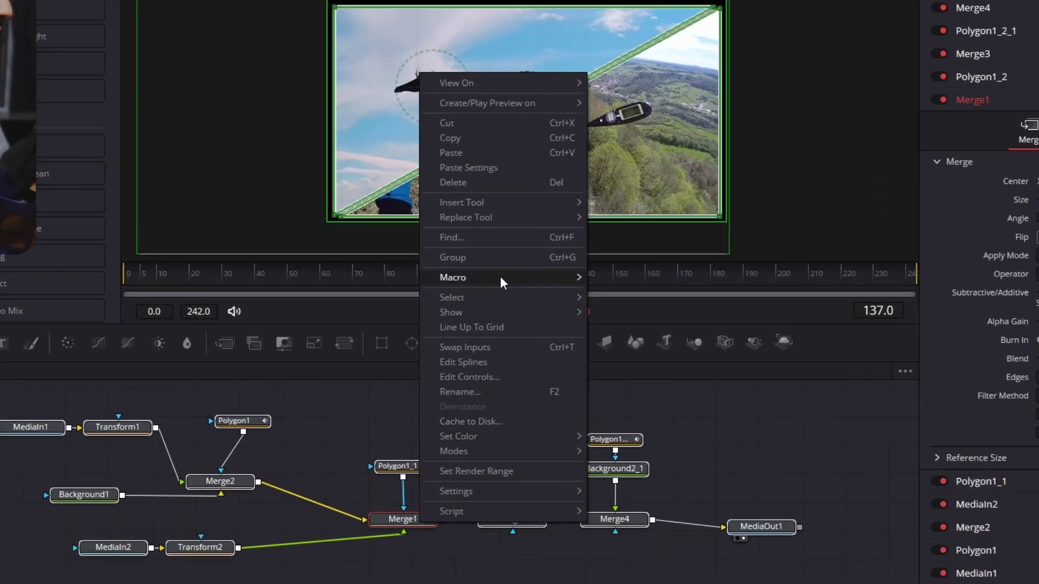
mouse_move(501, 279)
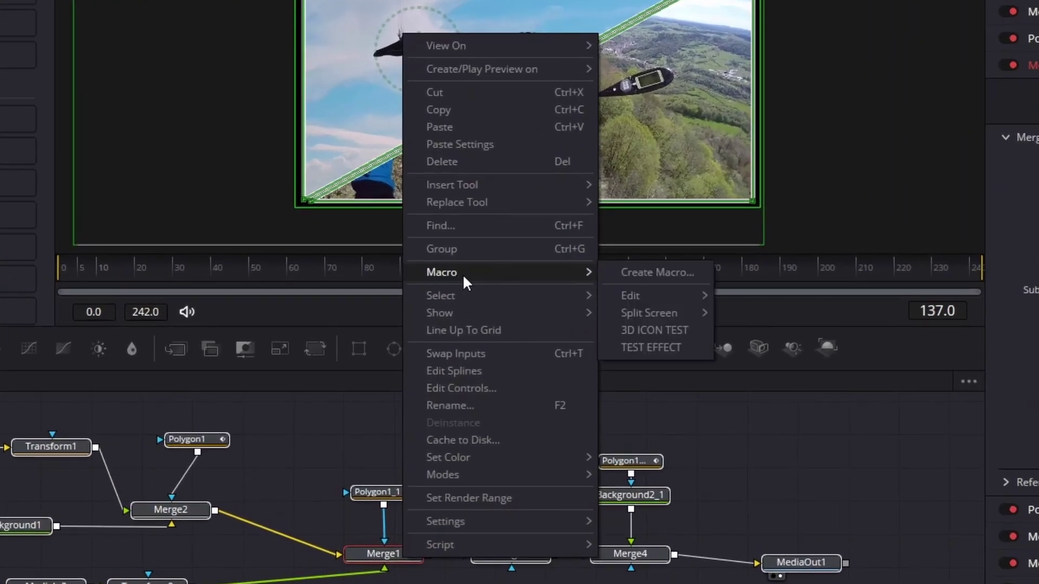
left_click(647, 273)
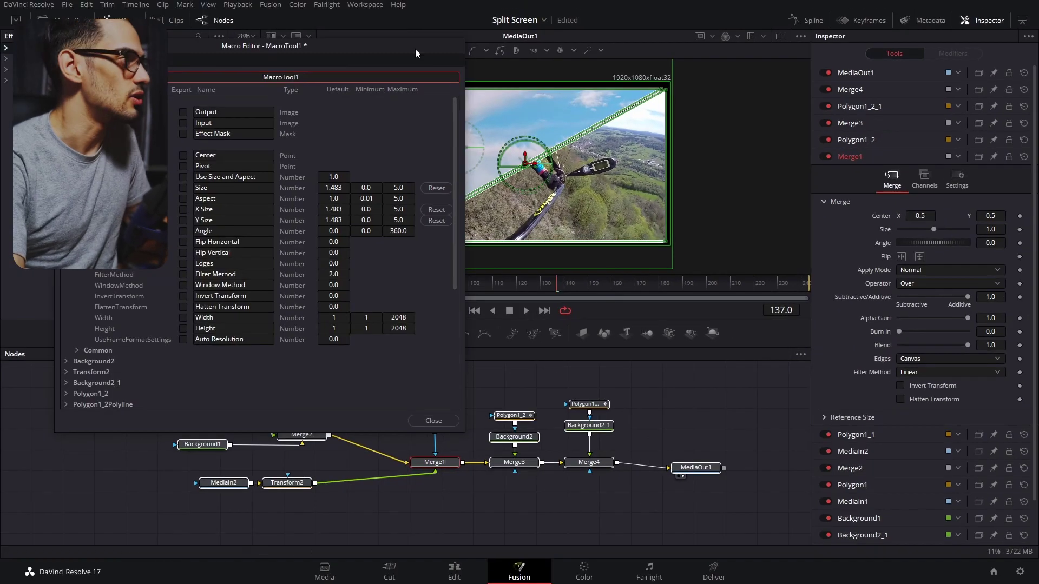
double_click(302, 77)
type("Split Sc")
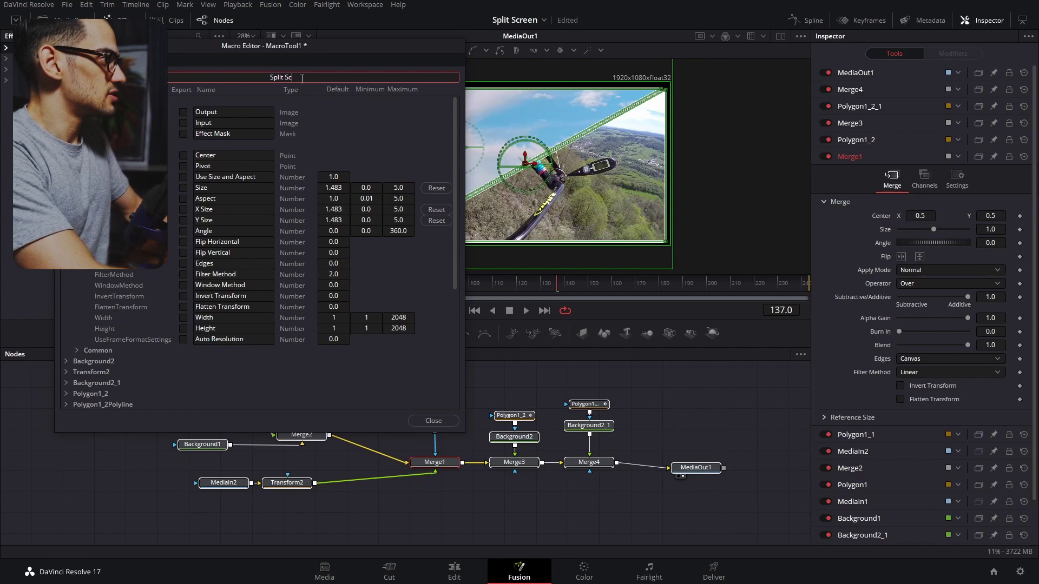
type("reen")
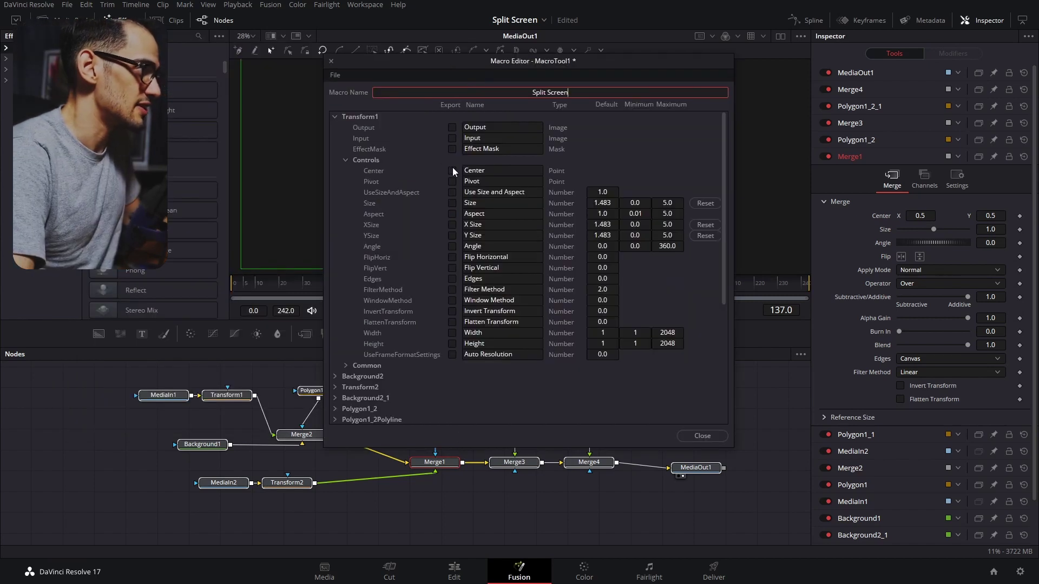
Step: Export Transform1's centre and Background2's red and green colour channels in the macro
left_click(452, 170)
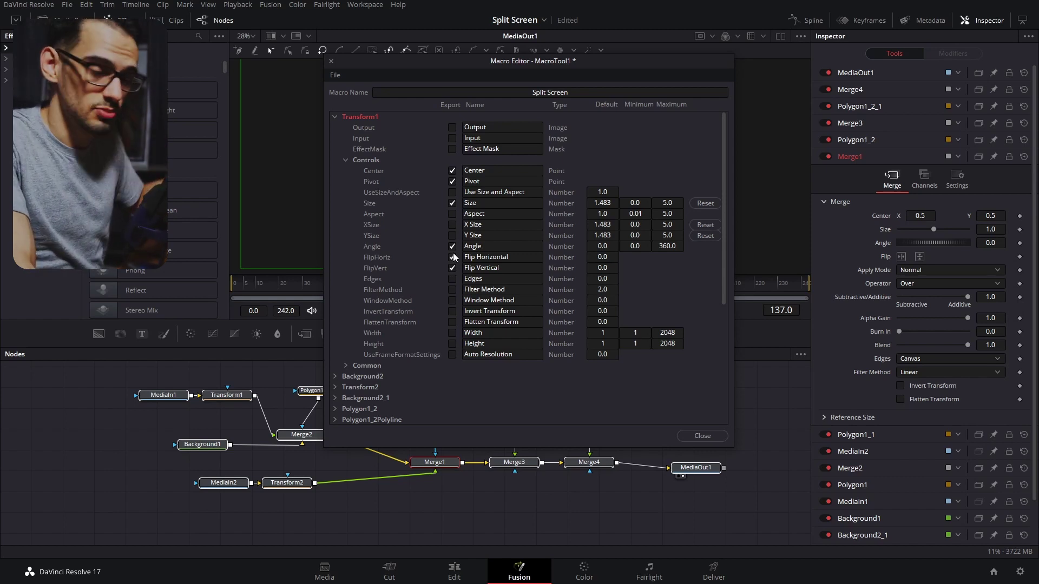
left_click(334, 116)
left_click(334, 127)
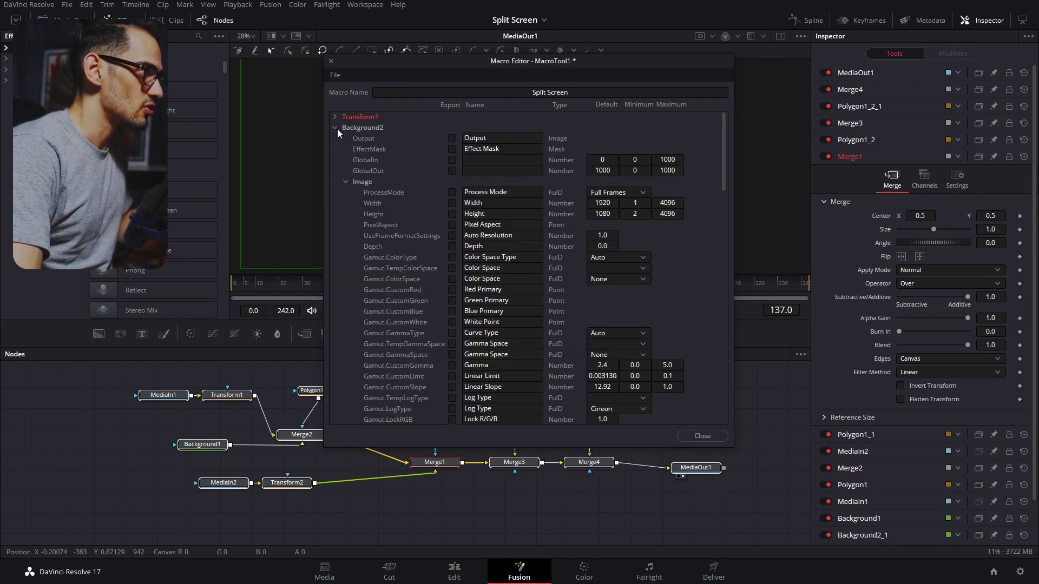
left_click(451, 213)
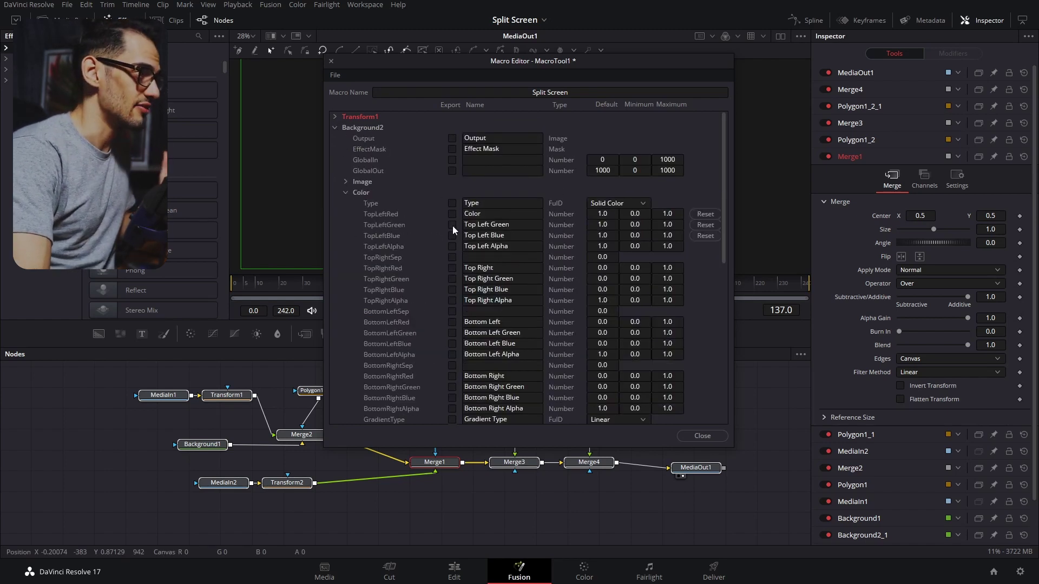
left_click(452, 225)
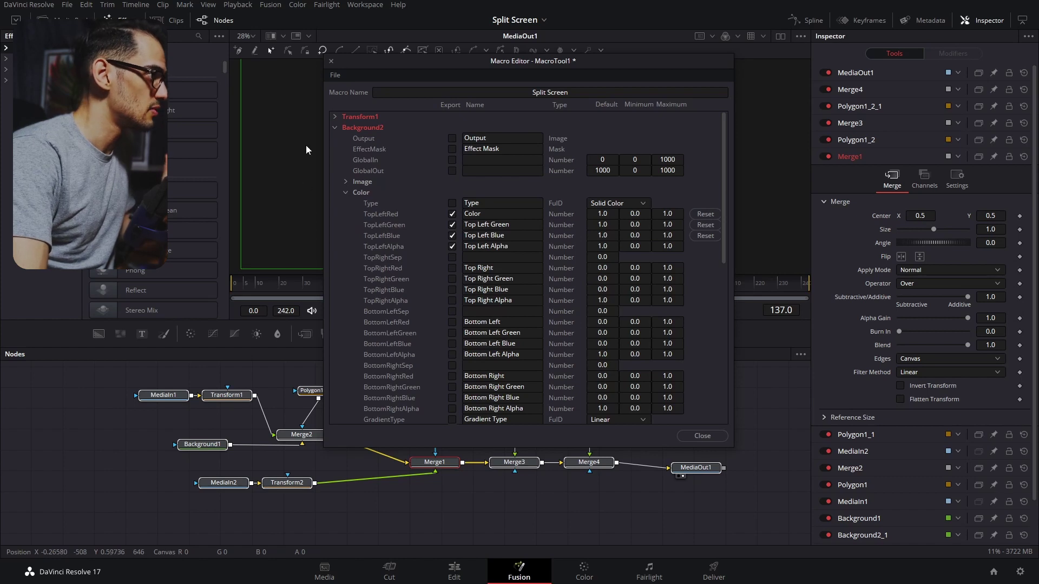
left_click(335, 128)
Step: Export Transform2's centre and size and two Background2_1 colour channels, then edit the macro name
left_click(335, 139)
left_click(451, 192)
left_click(452, 224)
left_click(335, 139)
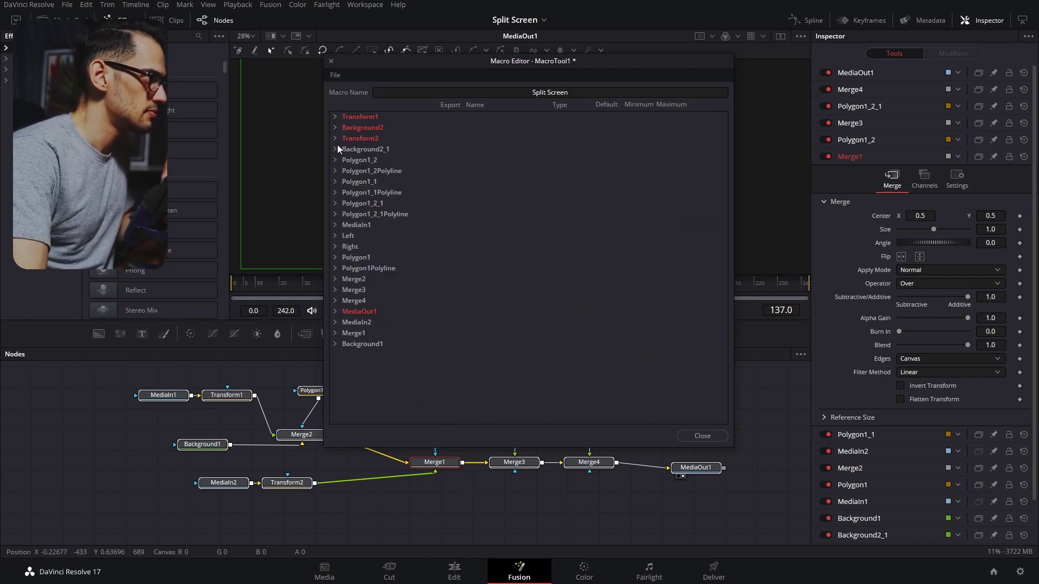
left_click(335, 149)
left_click(452, 236)
left_click(452, 247)
left_click(335, 149)
left_click(593, 93)
Step: Name the macro Split Screen Tutorial, confirm saving it, and browse the Fusion Macros folder
type("Tutorial")
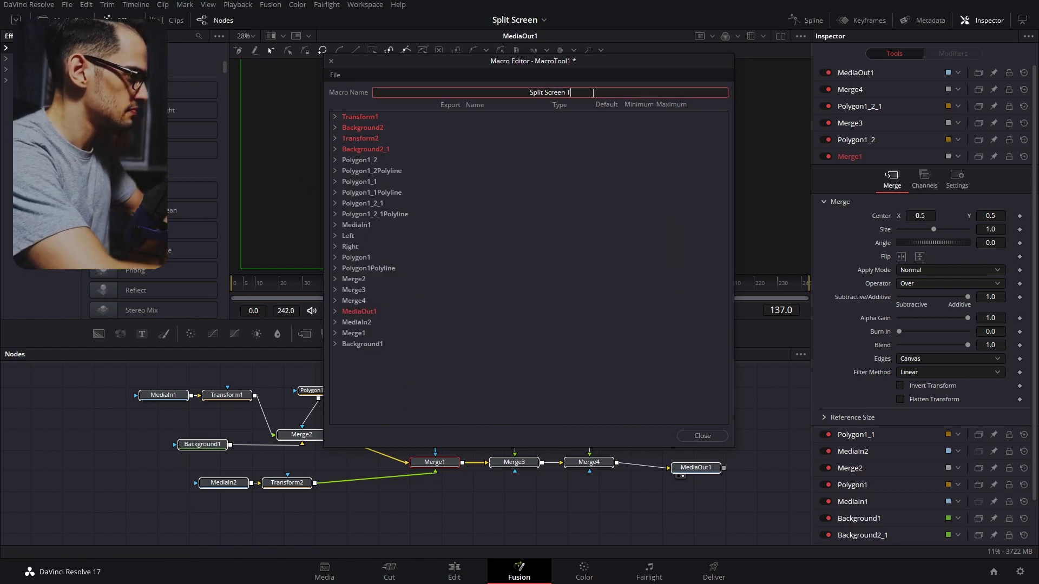
left_click(693, 436)
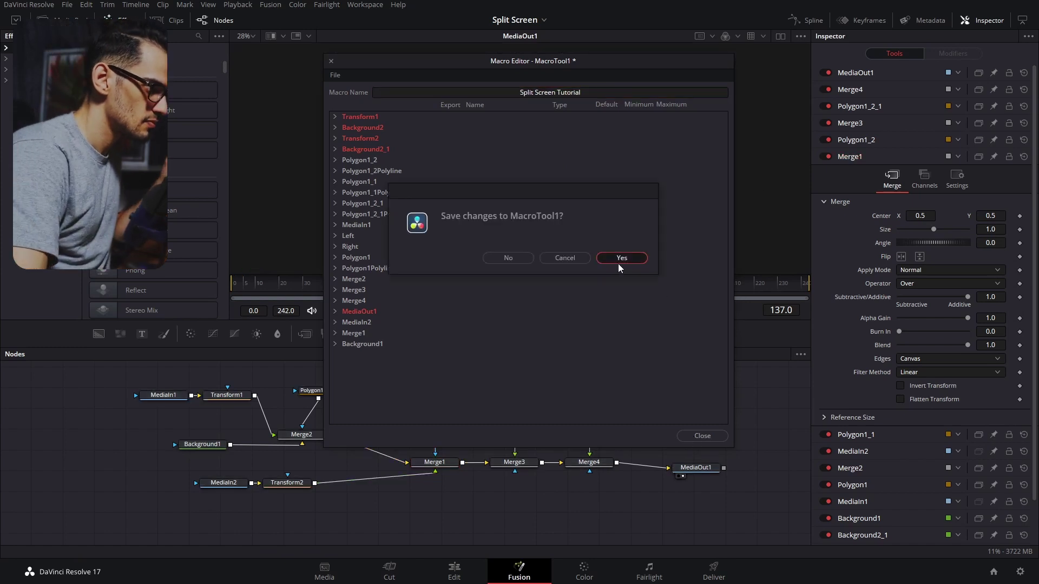
left_click(618, 261)
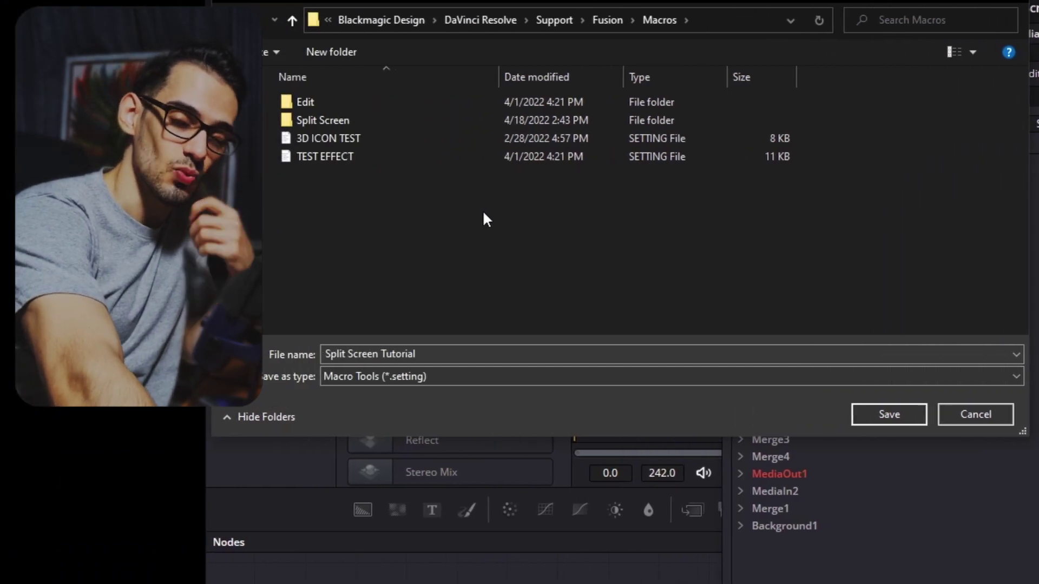
right_click(336, 294)
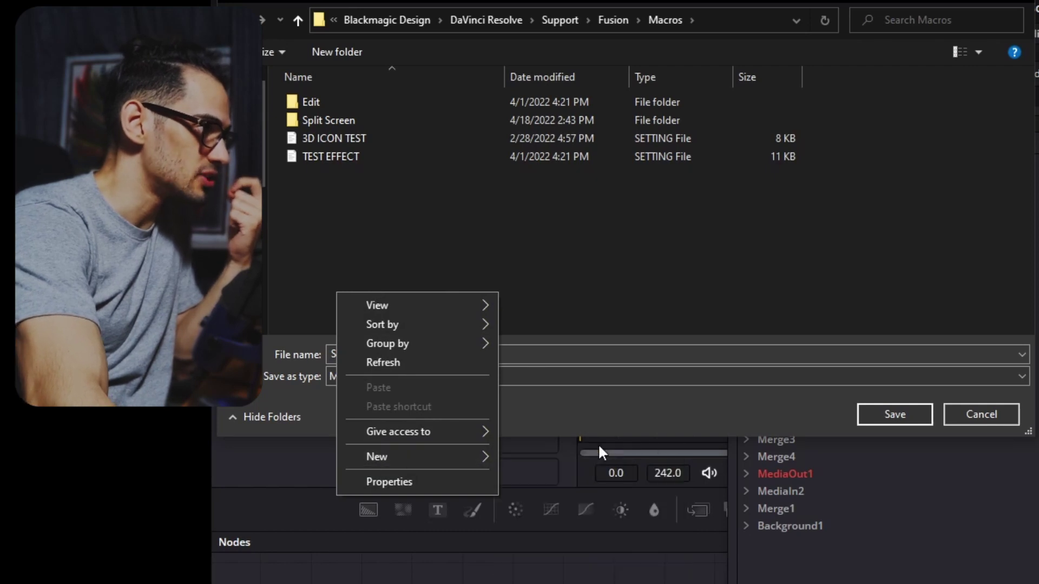
left_click(319, 133)
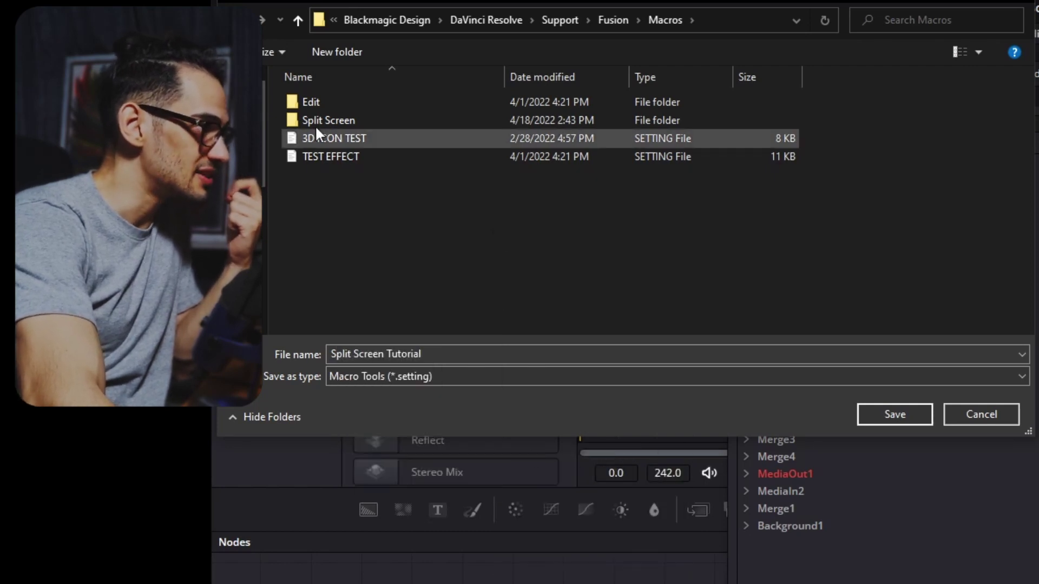
Step: Create a new folder named Split inside the Macros folder
right_click(375, 241)
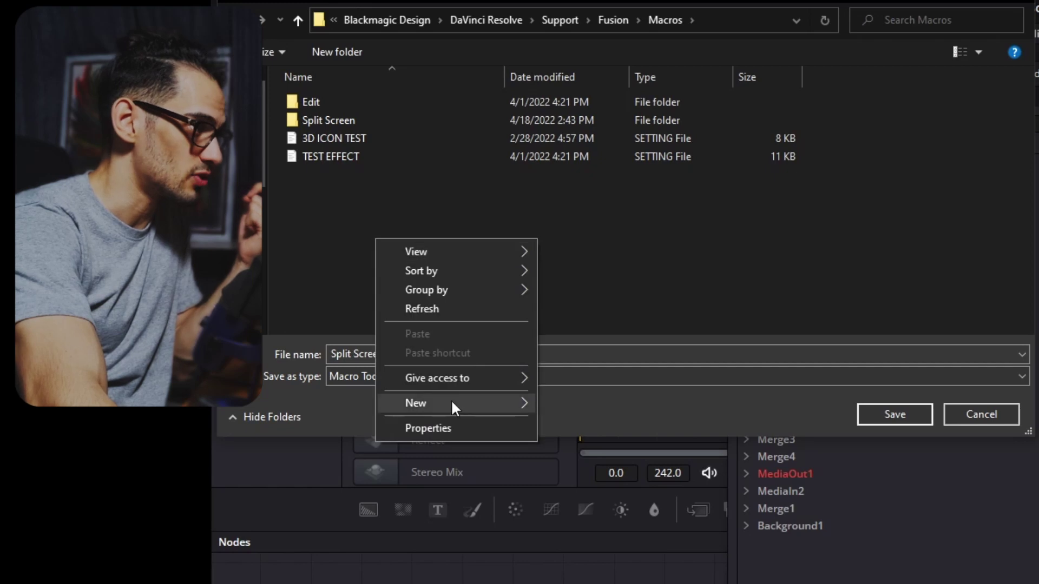
mouse_move(453, 405)
left_click(571, 403)
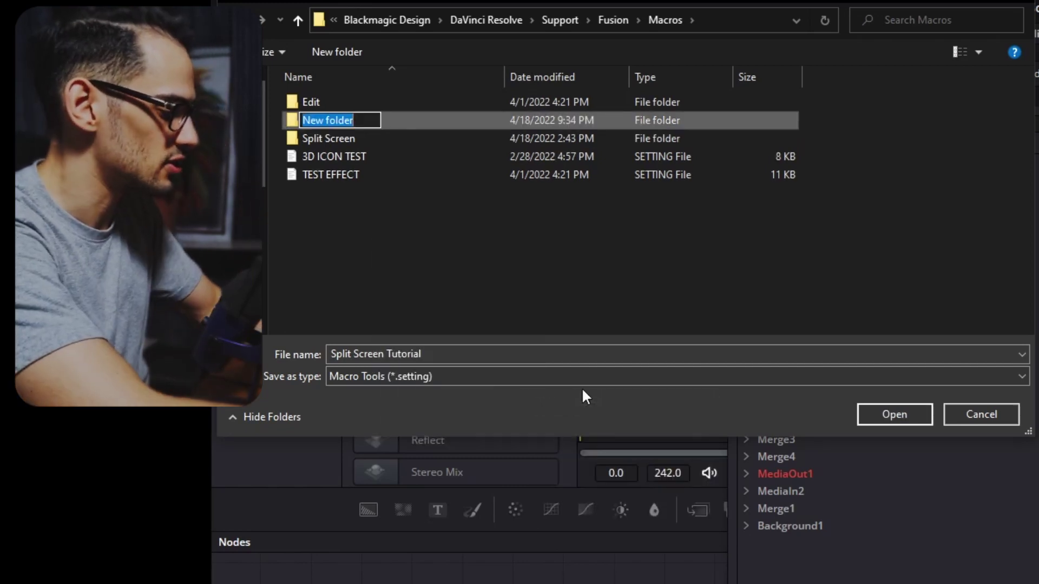
type("Split")
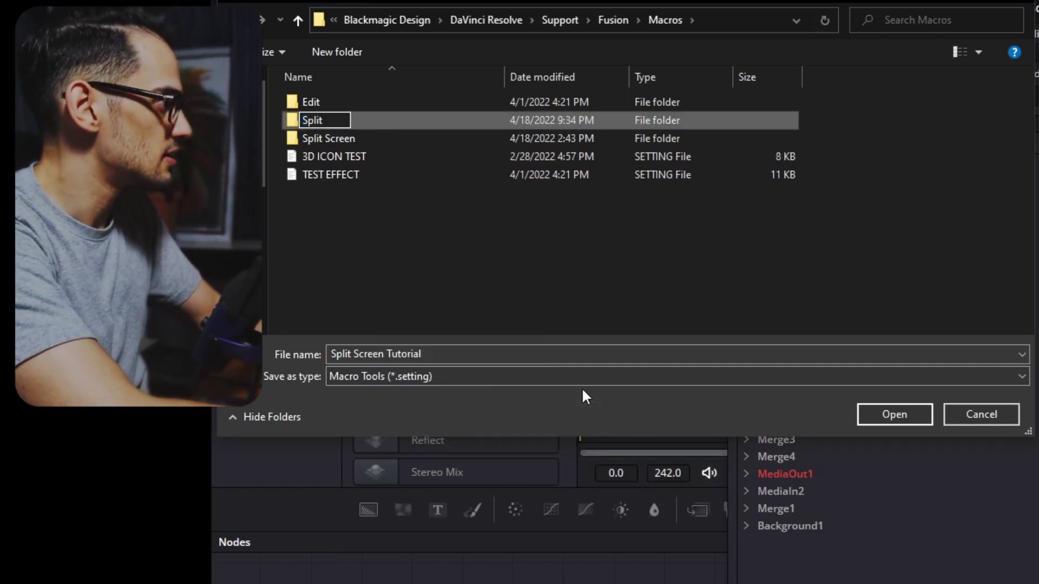
key("Return")
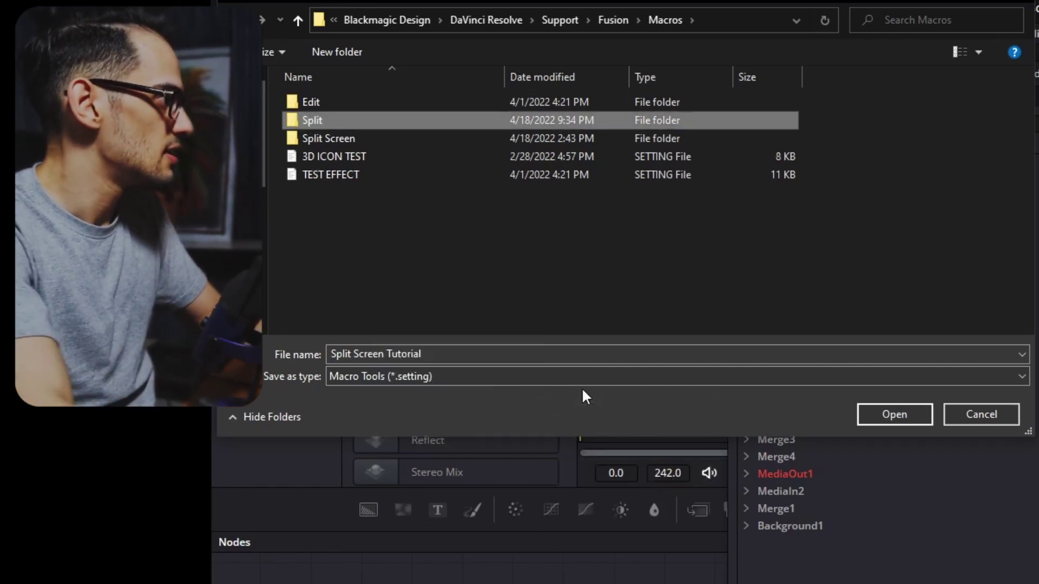
Step: Inside Split, create a folder named Edit
double_click(371, 126)
right_click(417, 173)
mouse_move(470, 354)
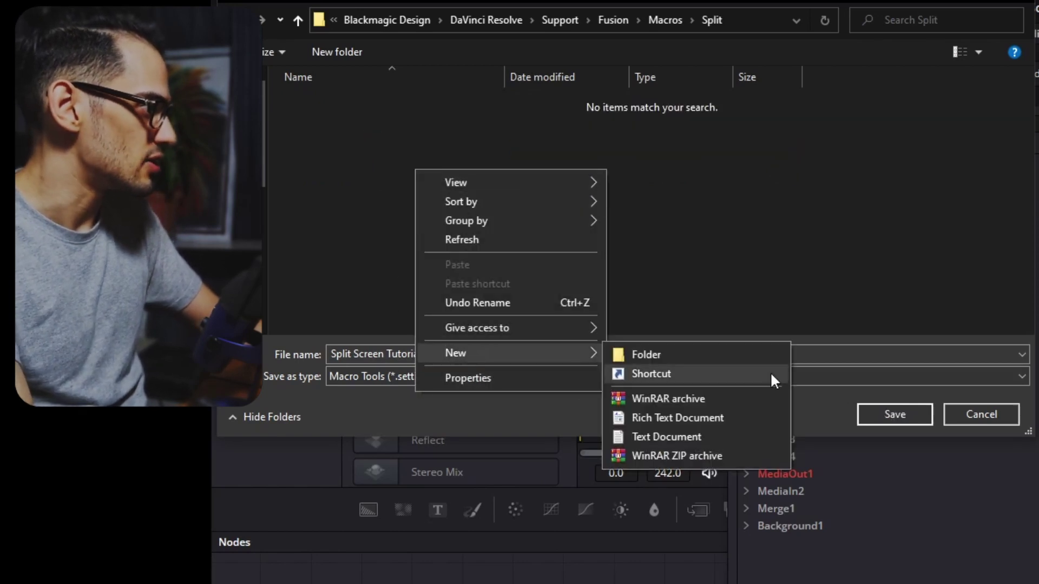
left_click(771, 356)
type("Edi")
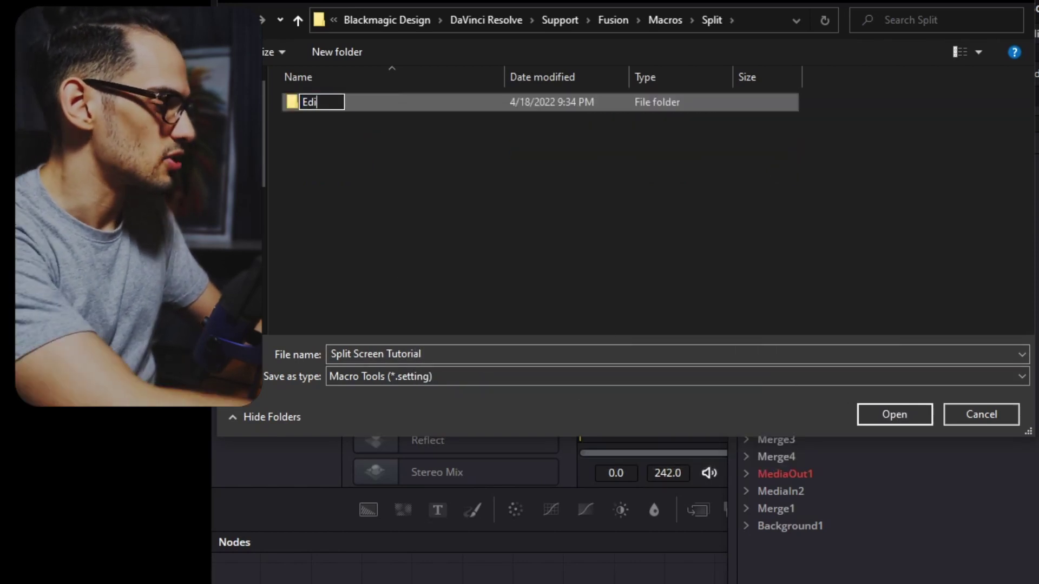
type("t")
key("Return")
Step: Inside Edit, create a folder named Effects
double_click(358, 108)
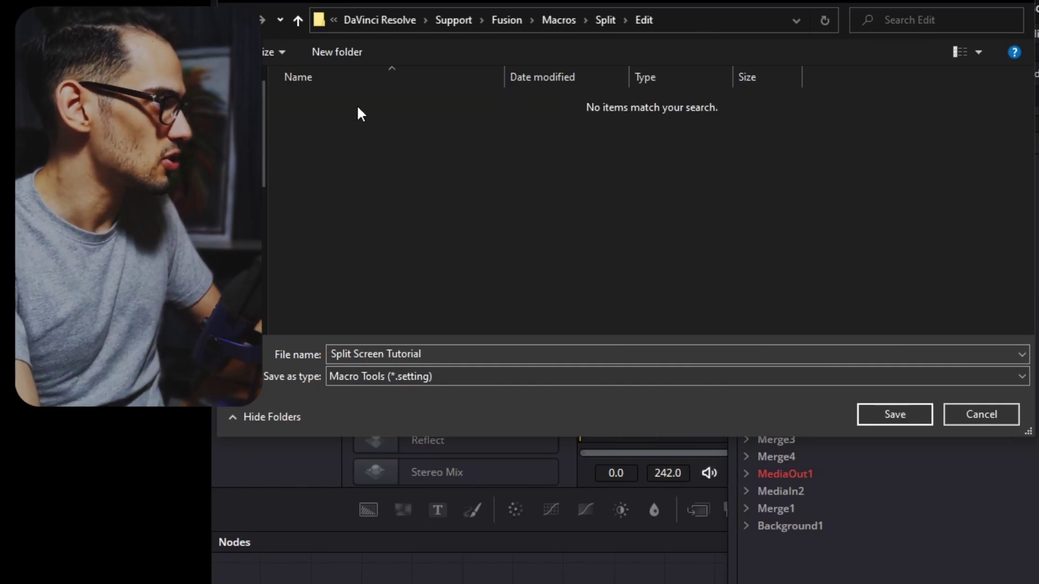
right_click(428, 263)
mouse_move(520, 445)
left_click(647, 448)
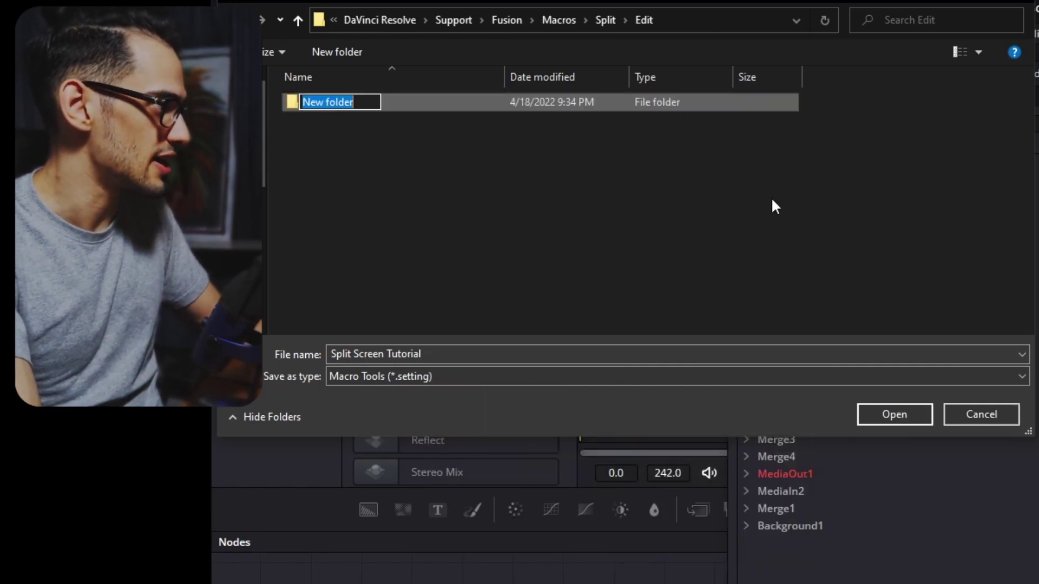
type("Effects")
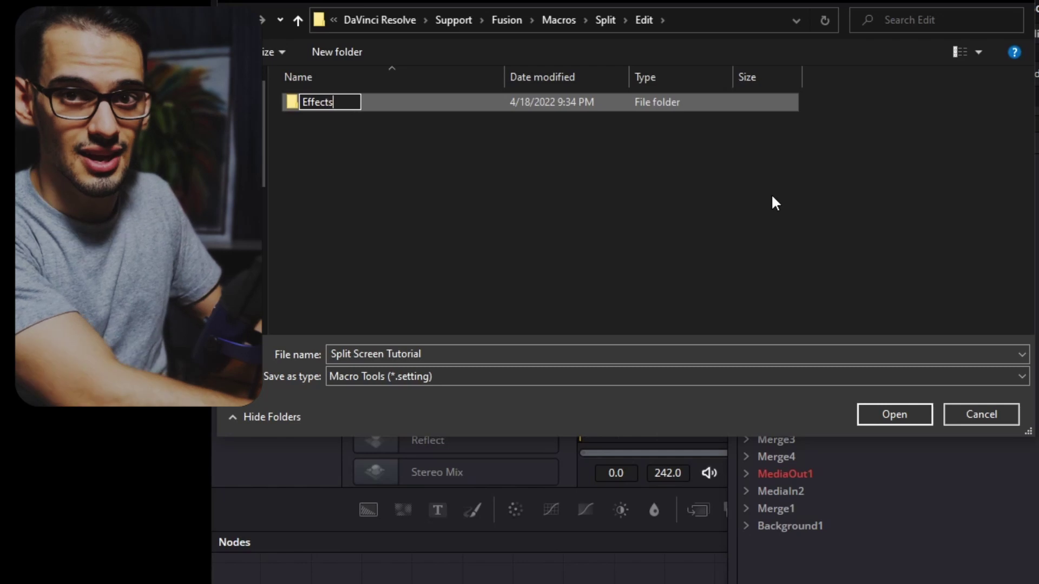
left_click(494, 182)
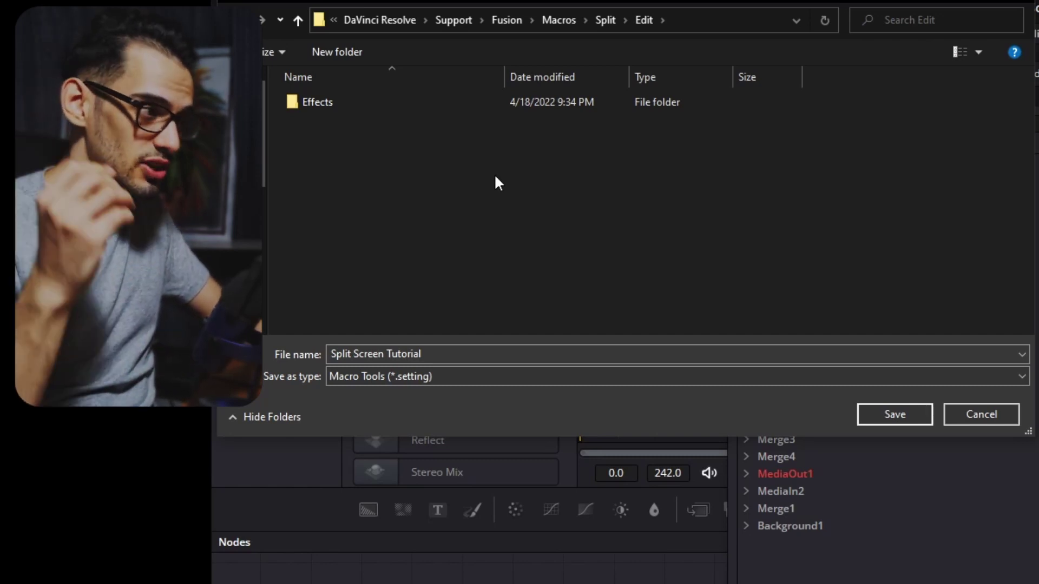
Step: Open the Effects folder and check its full path as the save location
double_click(432, 100)
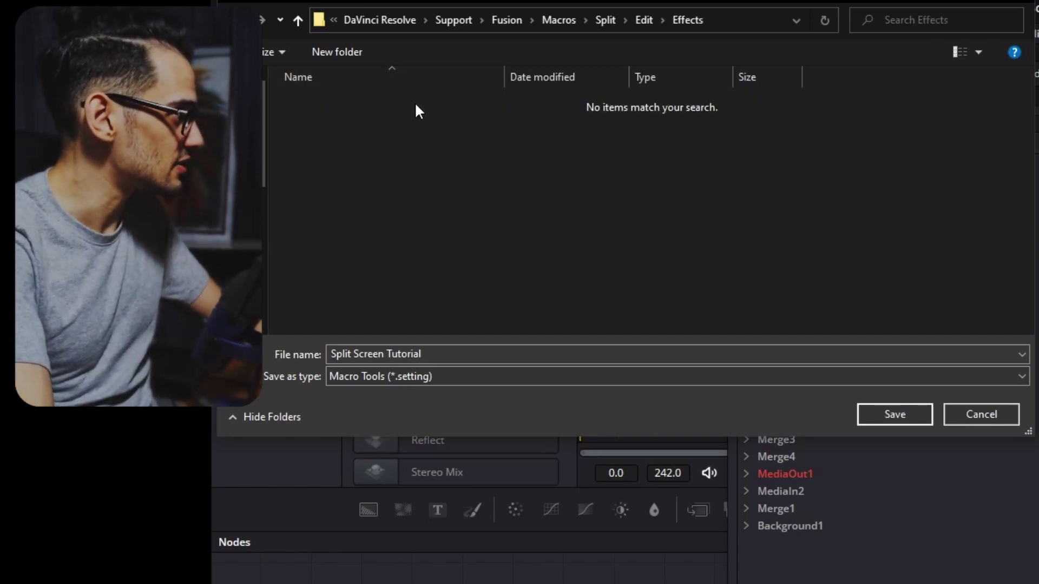
right_click(438, 211)
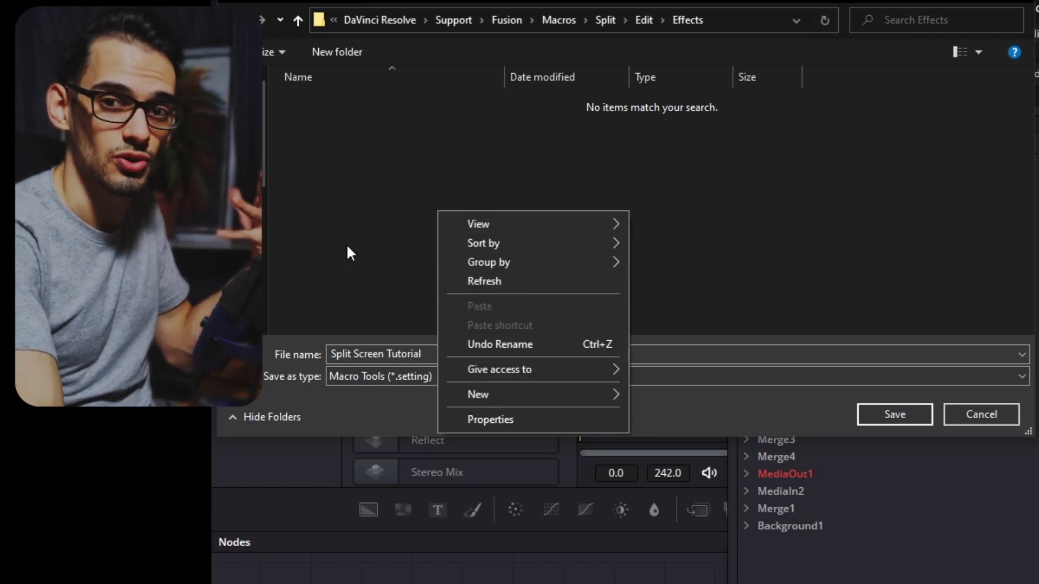
left_click(379, 227)
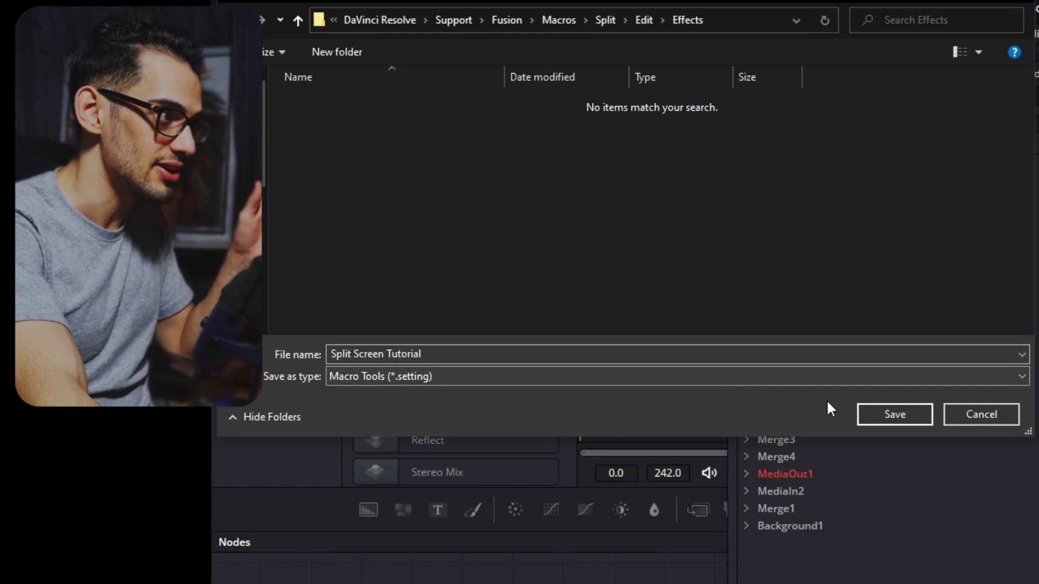
left_click(751, 20)
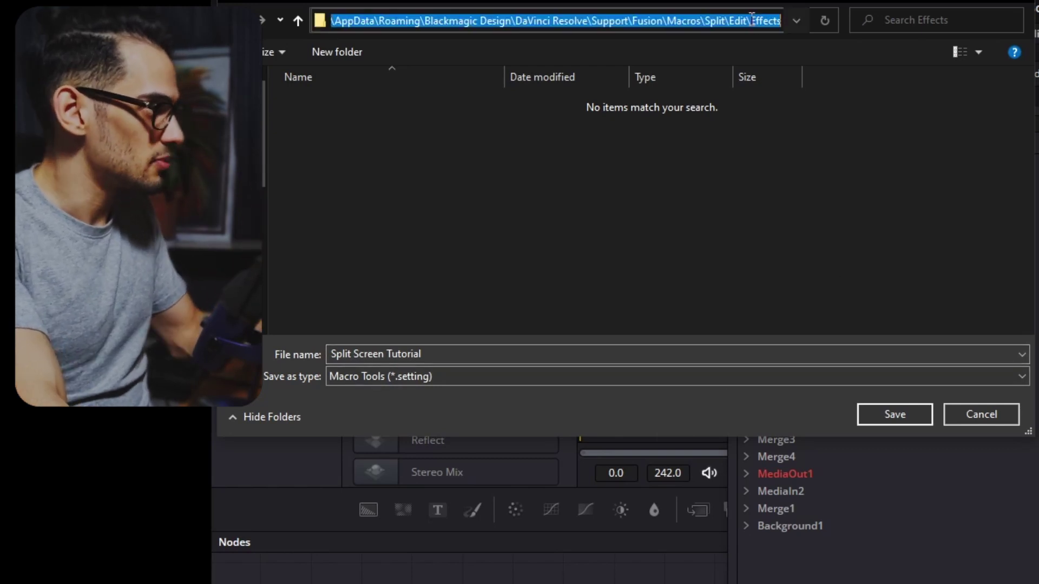
left_click(846, 248)
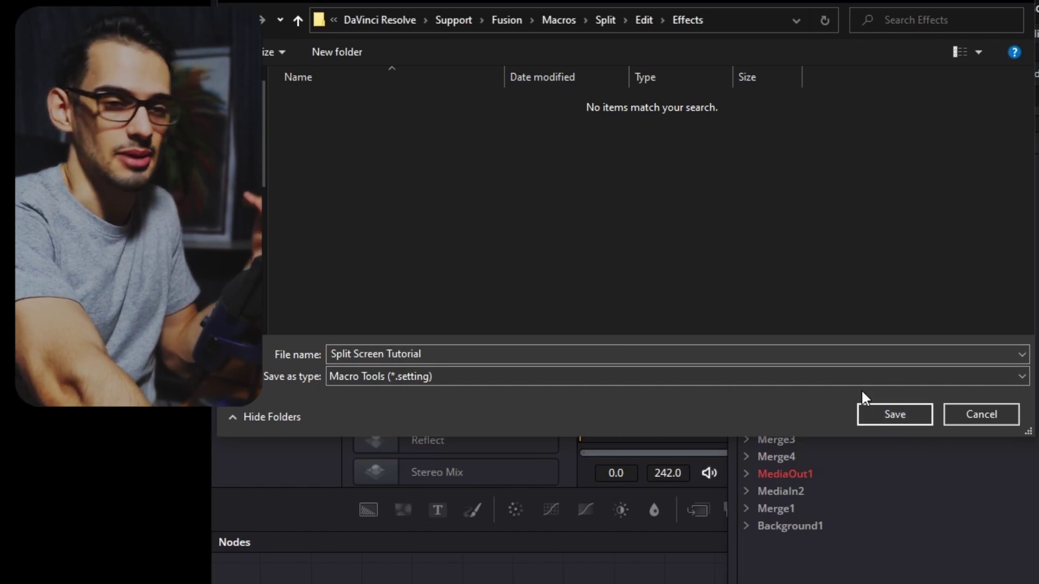
Step: Save the macro into Effects, return to the Edit page, then switch to File Explorer
left_click(895, 414)
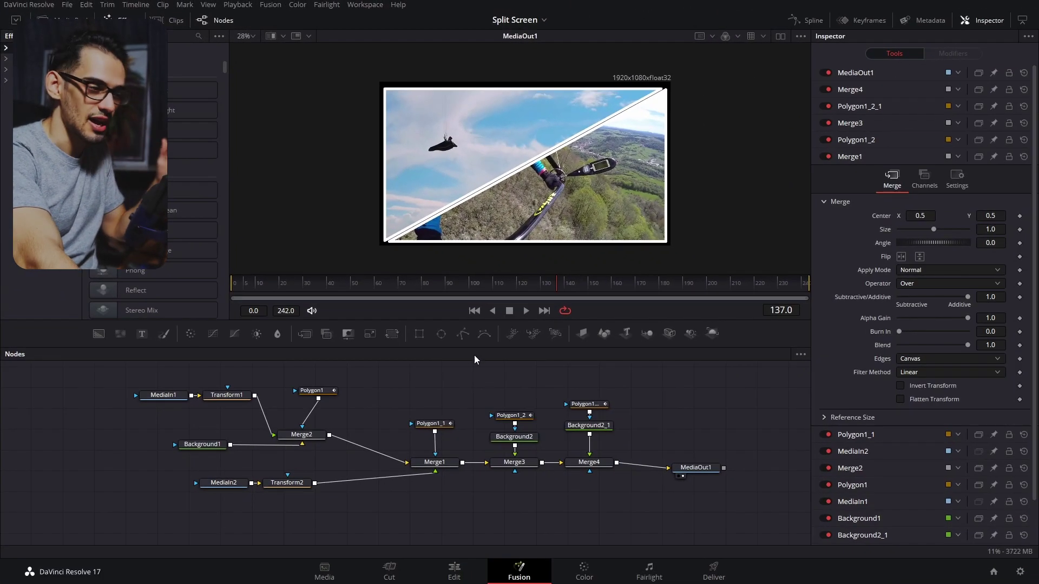
left_click(449, 568)
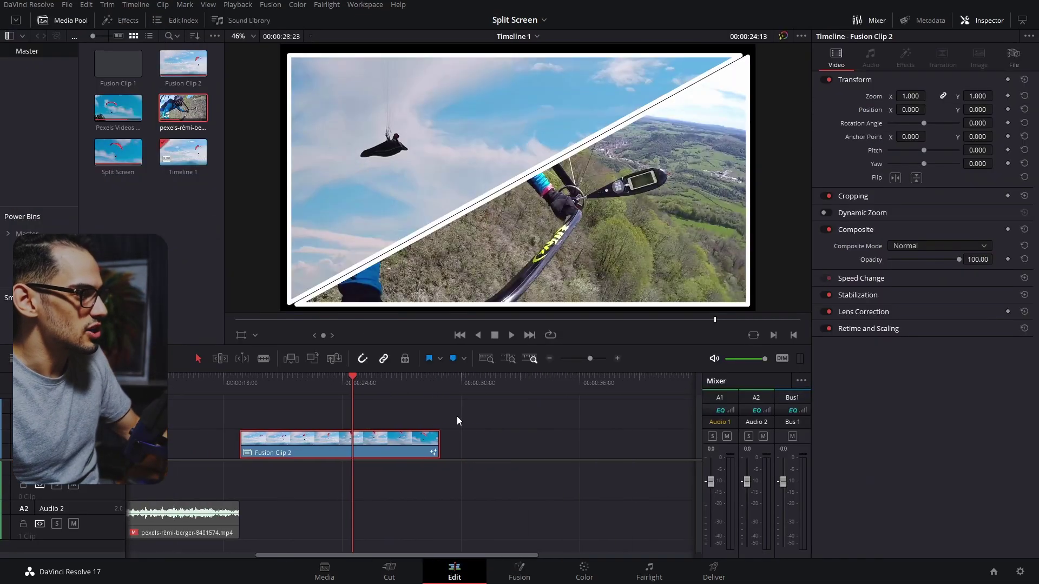
scroll(446, 407, "right", 2)
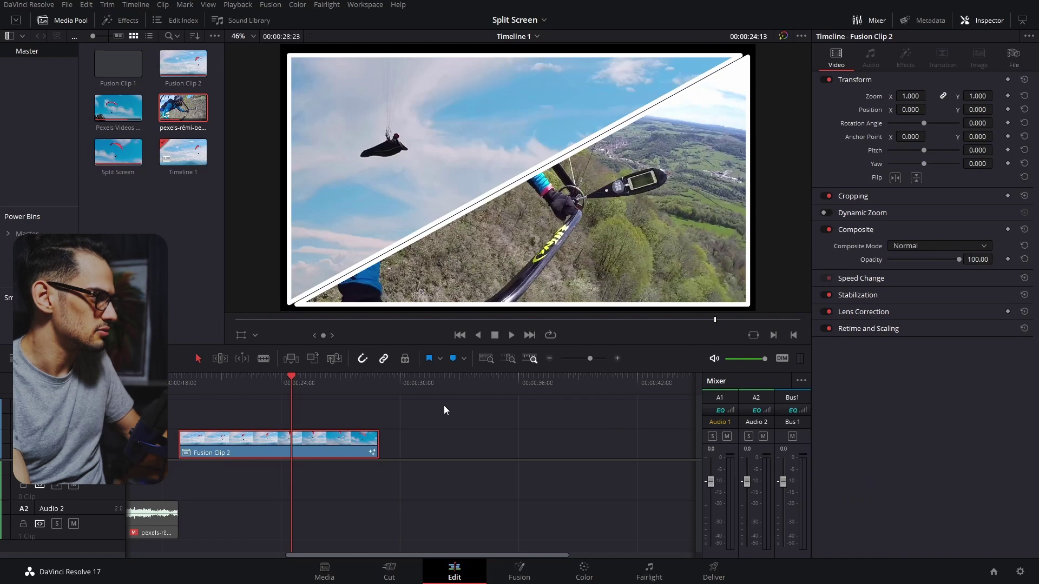
key("alt+Tab")
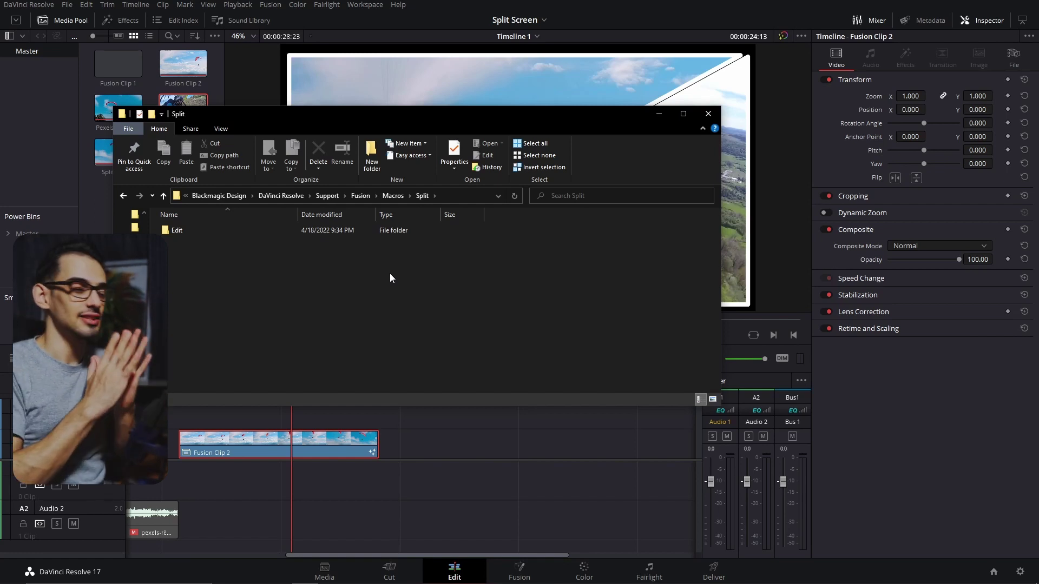
Step: Bring up the context menu for the Edit folder in Macros\Split
right_click(174, 235)
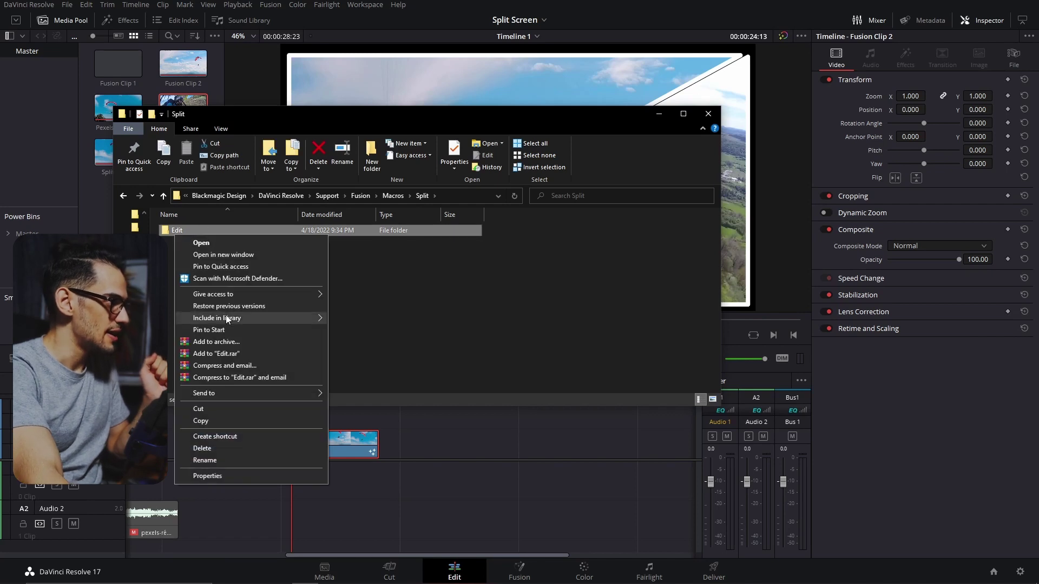
Step: Archive the Edit folder as ZIP named Split Screen Tutprial, with .drfx replacing .zip
left_click(229, 342)
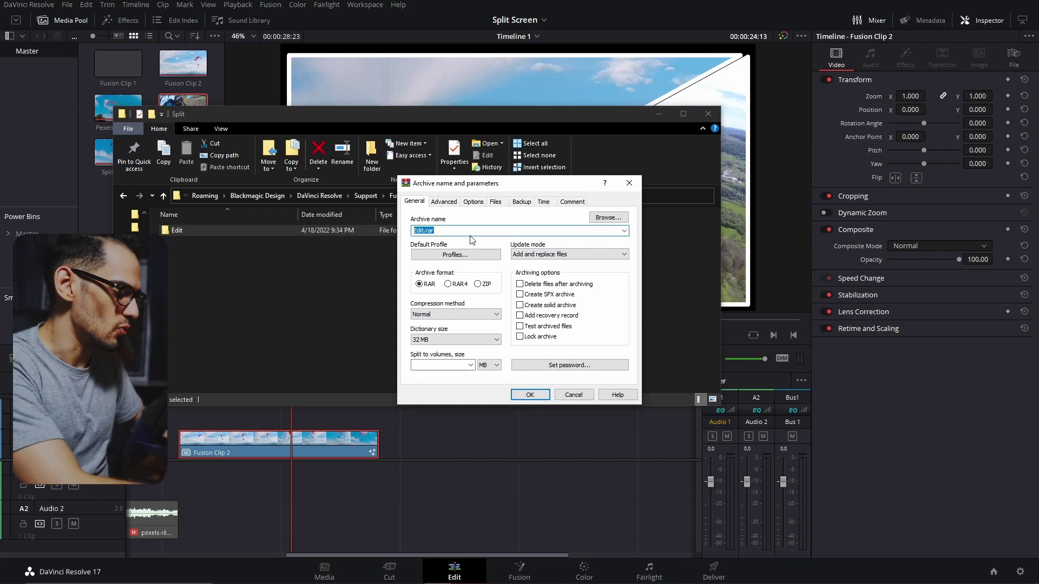
type("Split Screen Tutprial")
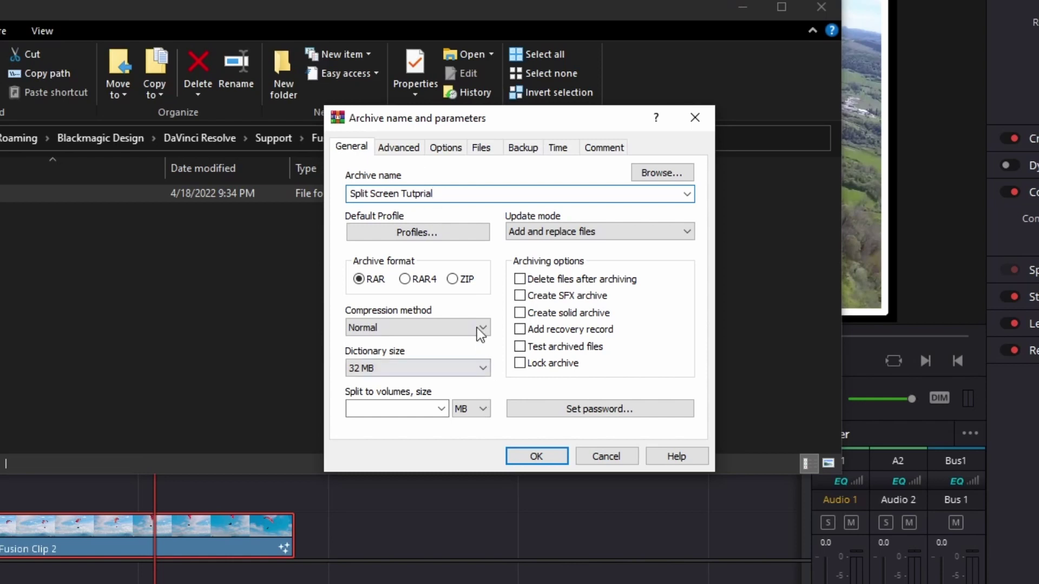
left_click(457, 280)
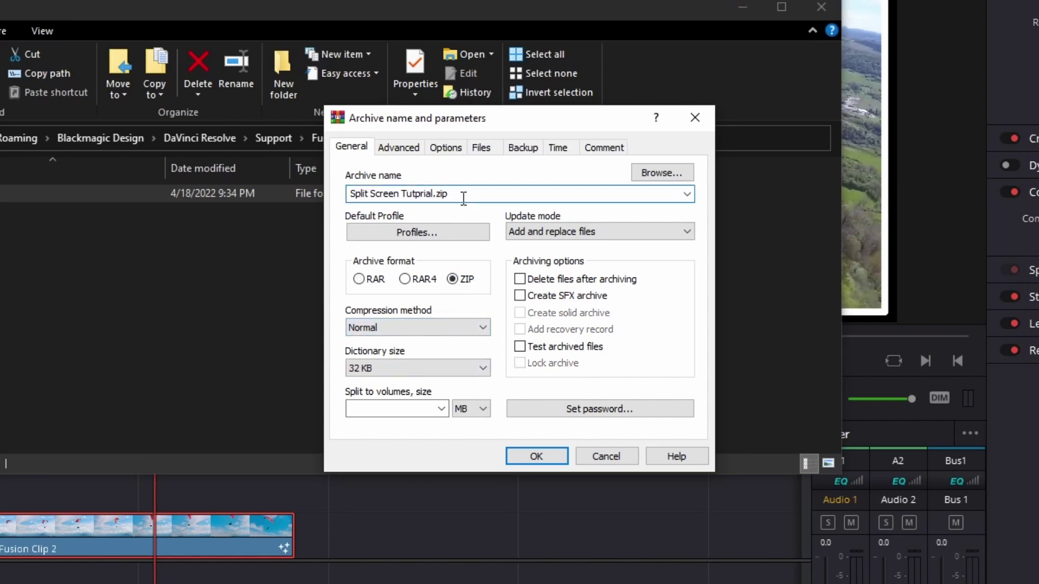
left_click(463, 198)
Step: Create the Split Screen Tutprial.drfx bundle and open it from the Split folder
key("Return")
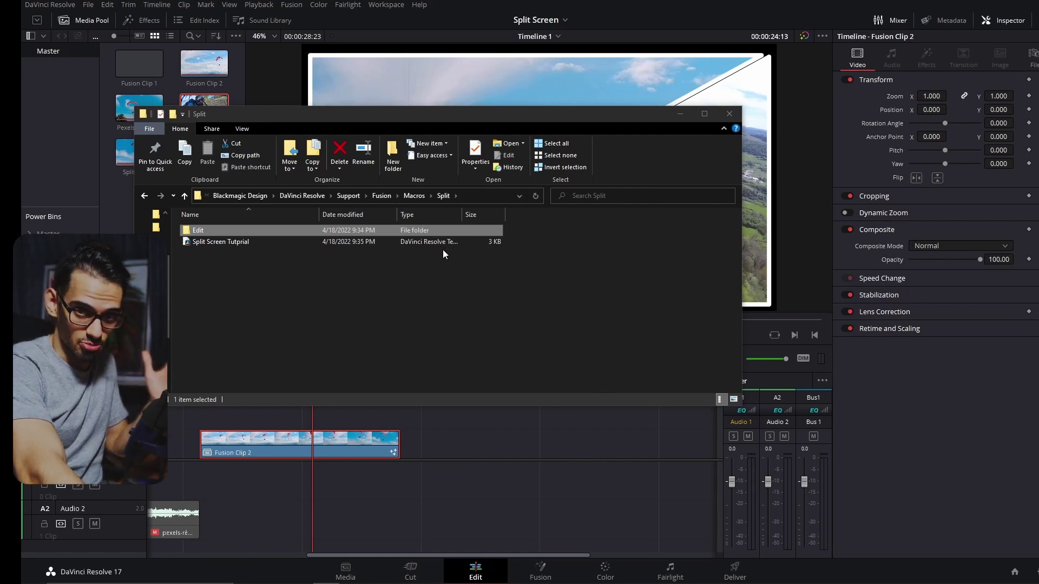
left_click(359, 239)
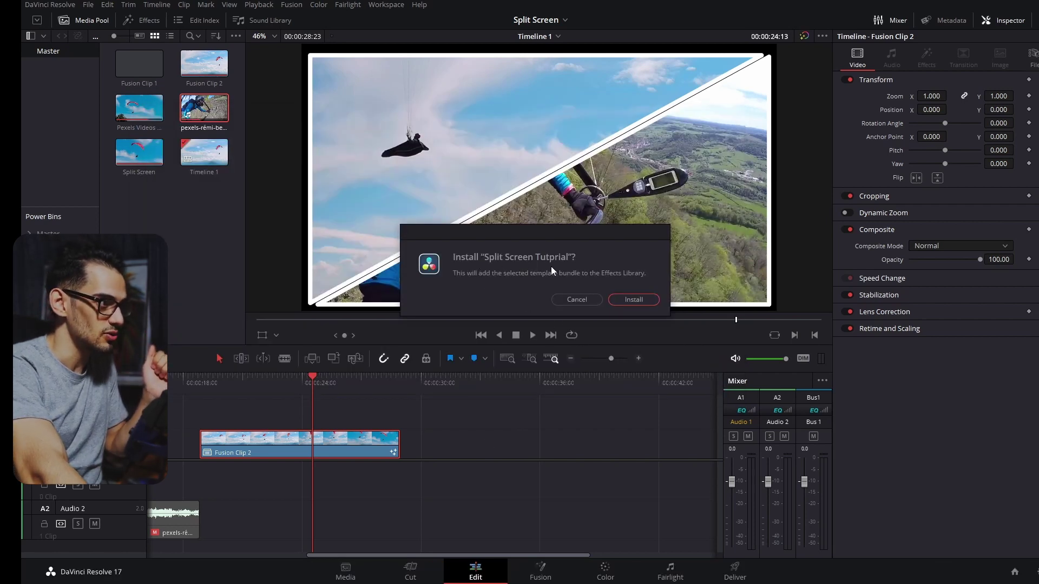
Step: Install the bundle, locate Split Screen Tutorial under Toolbox > Effects, and park the playhead at 00:00:32:10
left_click(648, 301)
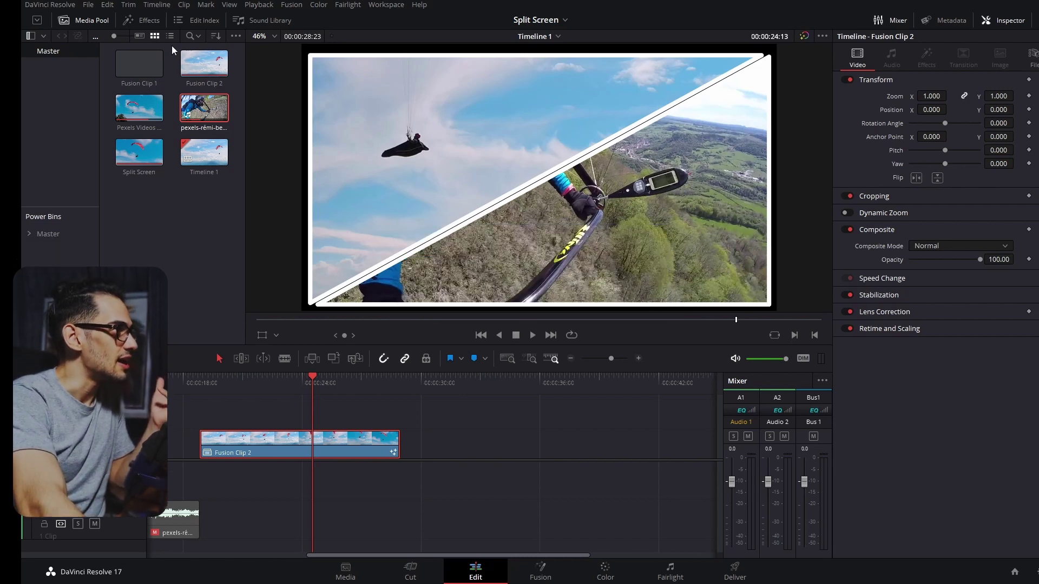
left_click(145, 21)
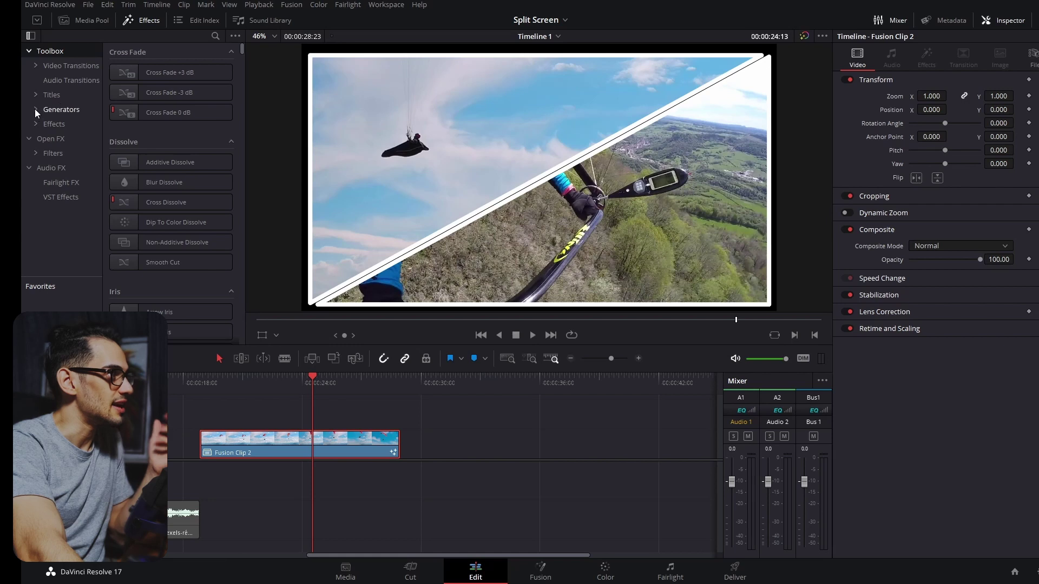
left_click(35, 124)
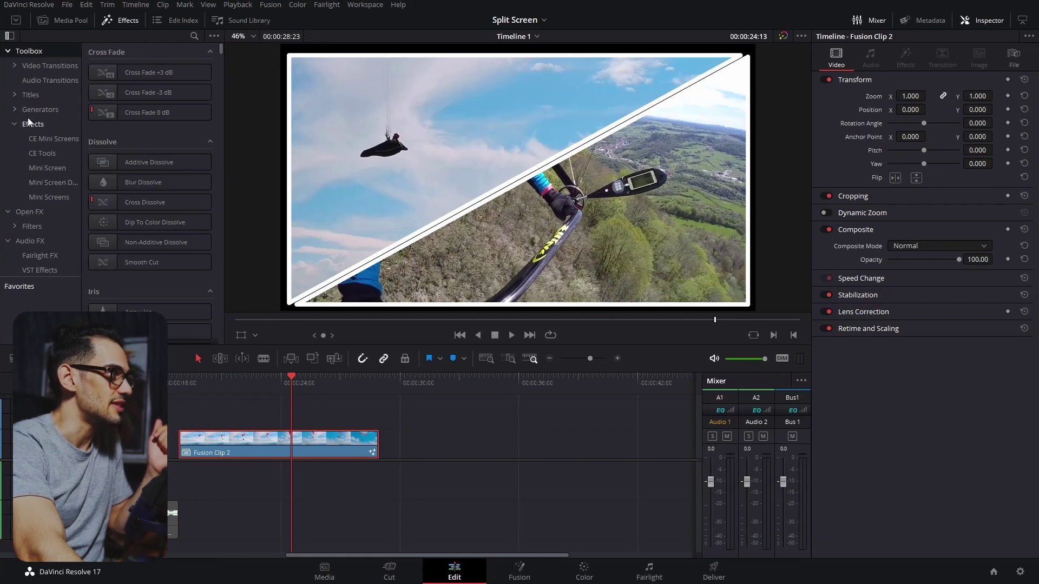
left_click(29, 123)
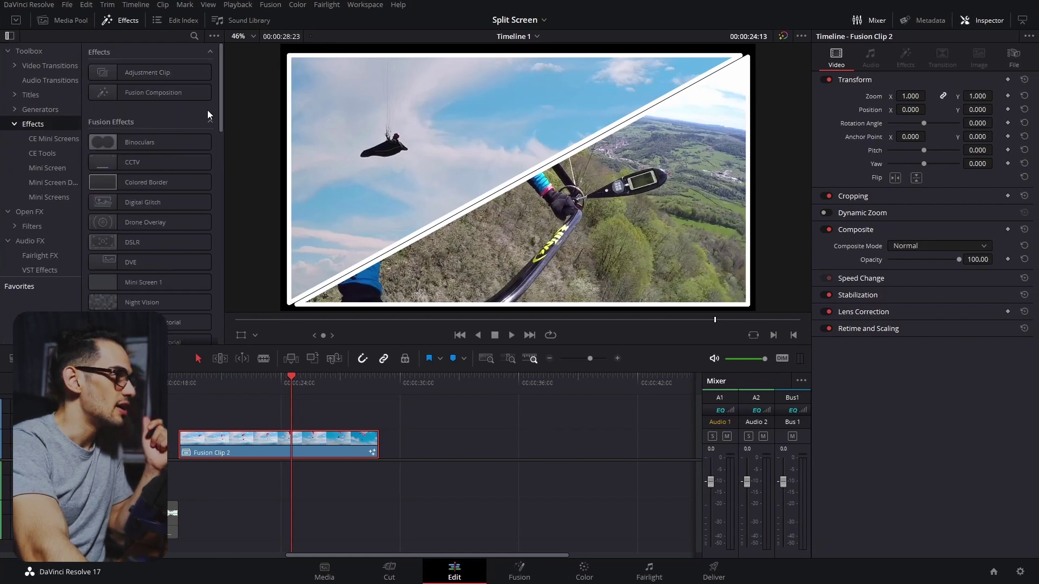
scroll(208, 115, "down", 5)
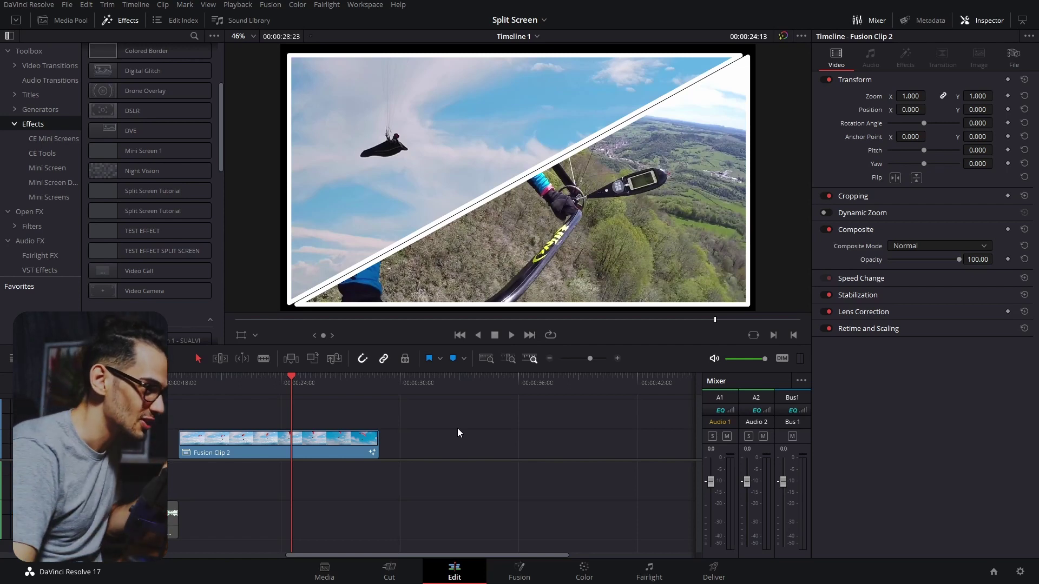
left_click(448, 383)
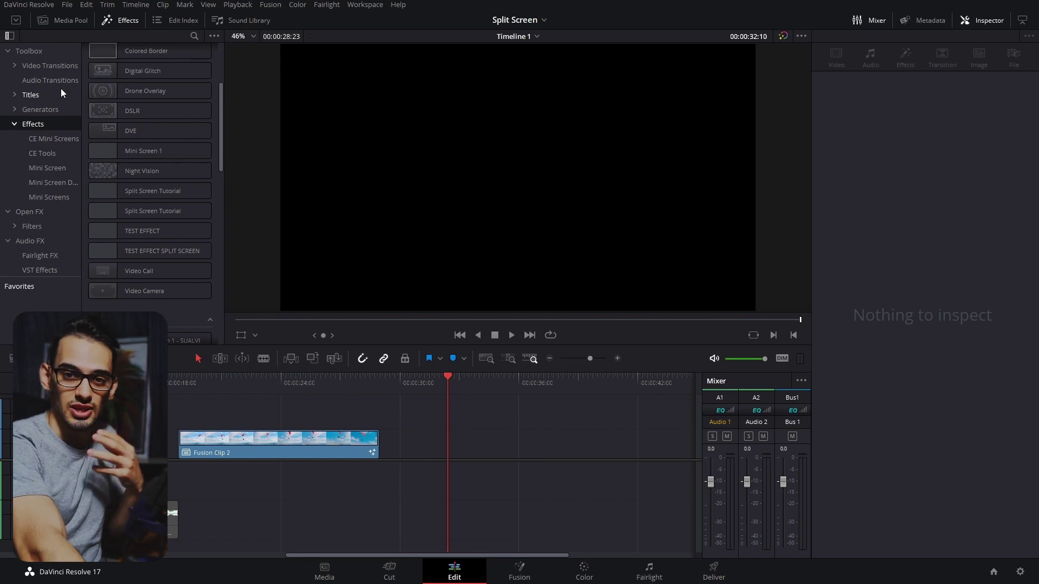
Step: Stack the Pexels Videos clips on two tracks and cut both to end at the playhead
left_click(68, 23)
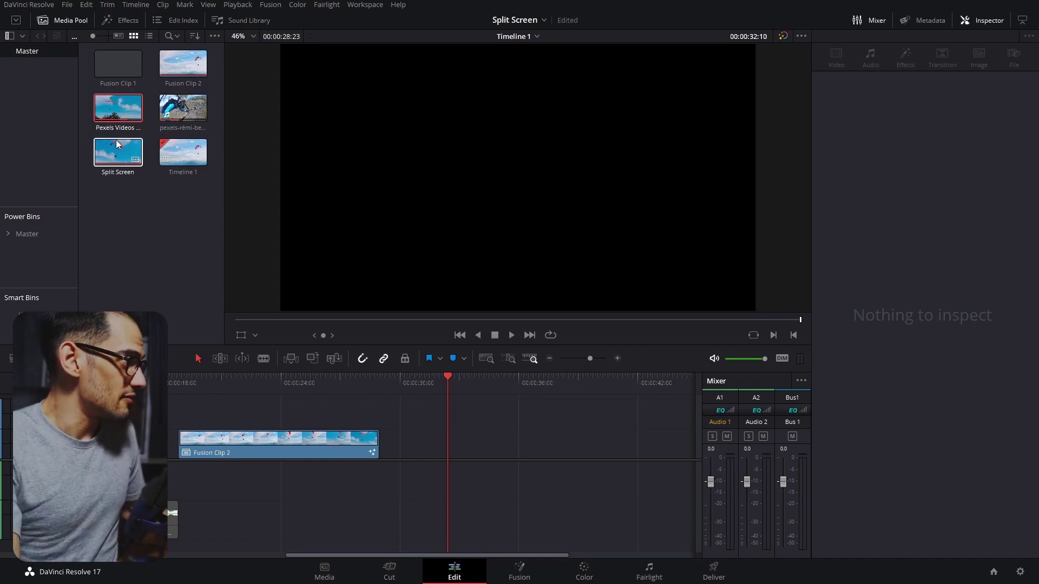
left_click_drag(137, 112, 446, 454)
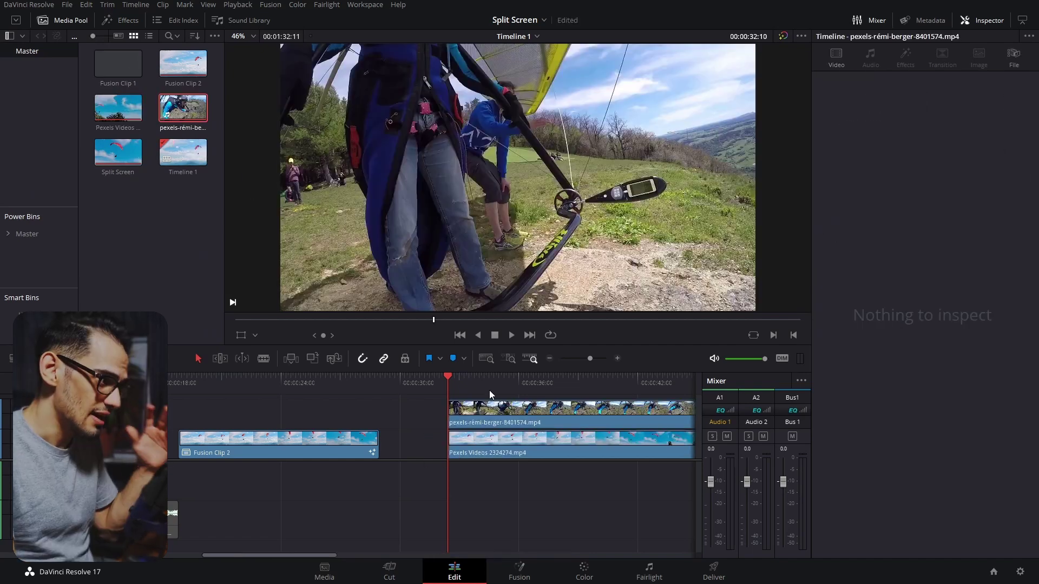
left_click_drag(514, 386, 659, 385)
key("ctrl+b")
left_click_drag(665, 494, 678, 391)
key("Delete")
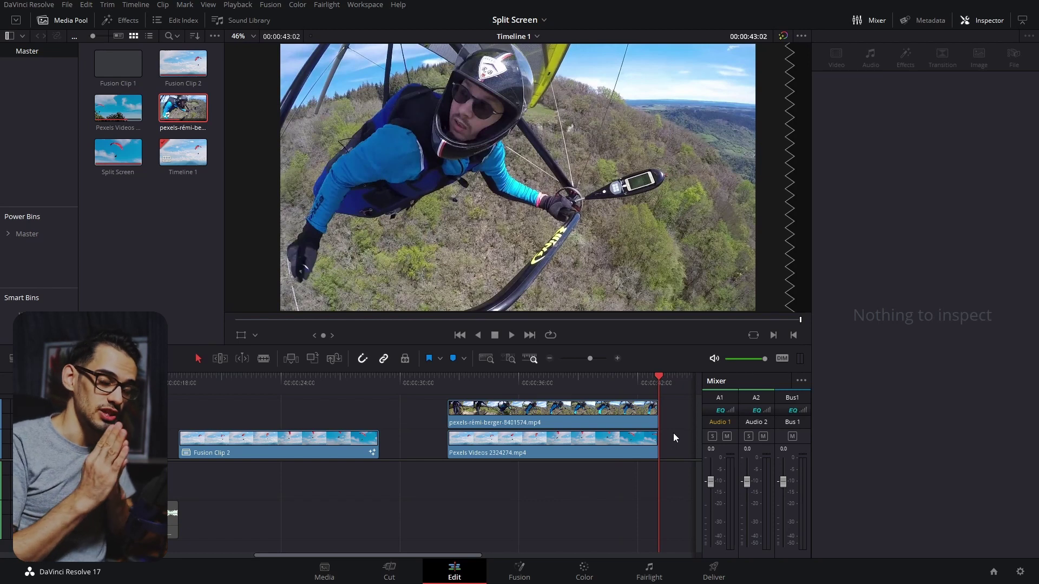
Step: Combine the hang-gliding and paraglider clips into a new fusion clip
left_click(632, 424)
left_click(621, 453, "ctrl")
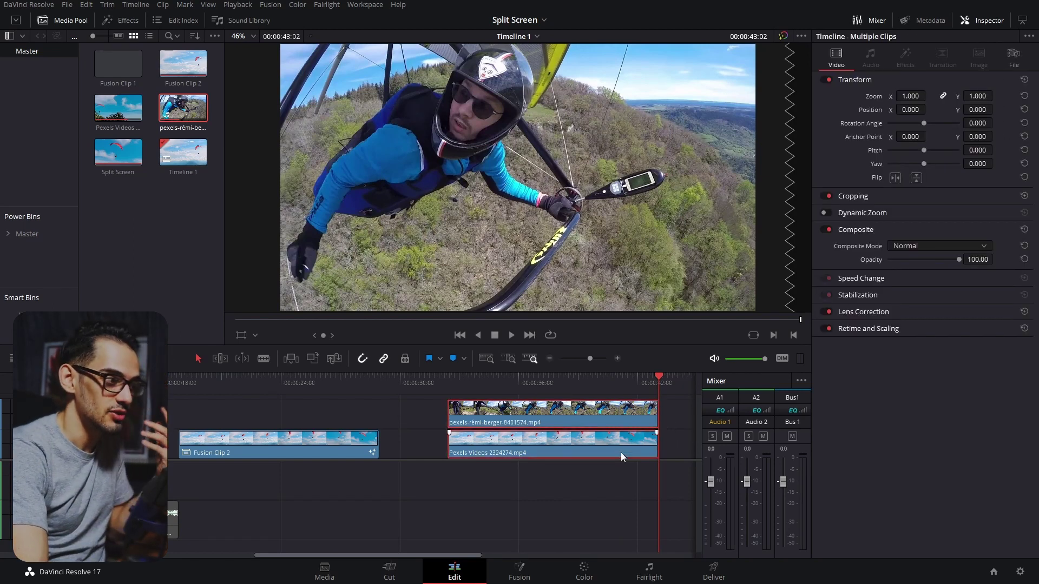
right_click(621, 452)
left_click(714, 129)
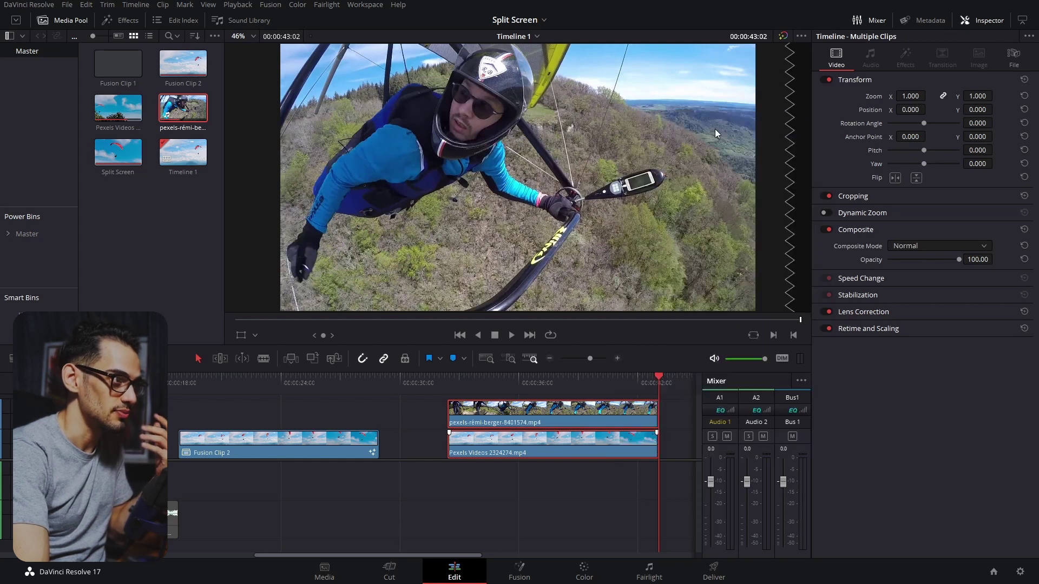
left_click(529, 384)
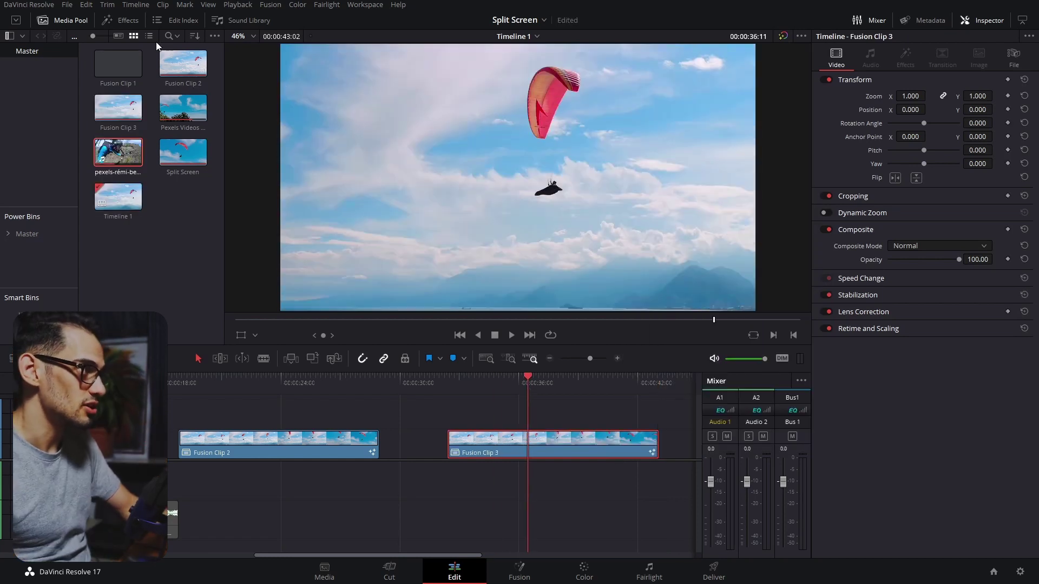
Step: Drag Split Screen Tutorial onto Fusion Clip 3 and show its settings in the Inspector
left_click(122, 21)
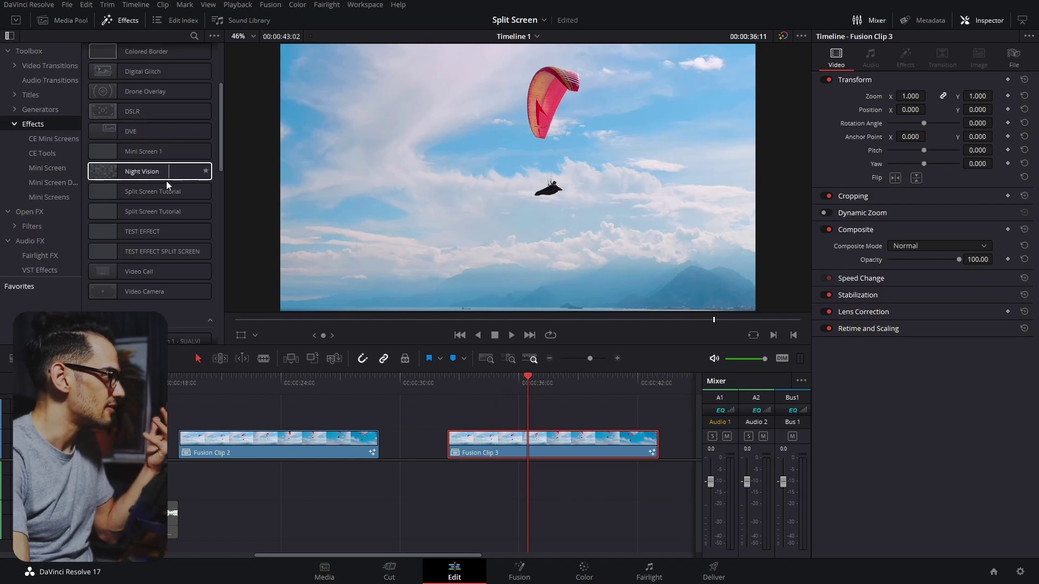
left_click_drag(140, 196, 501, 450)
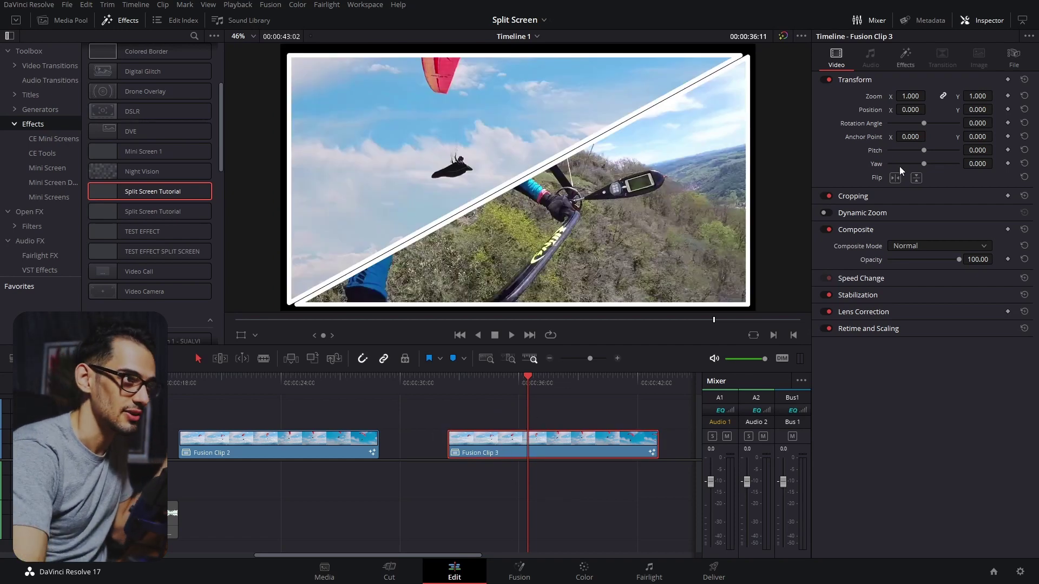
left_click(907, 64)
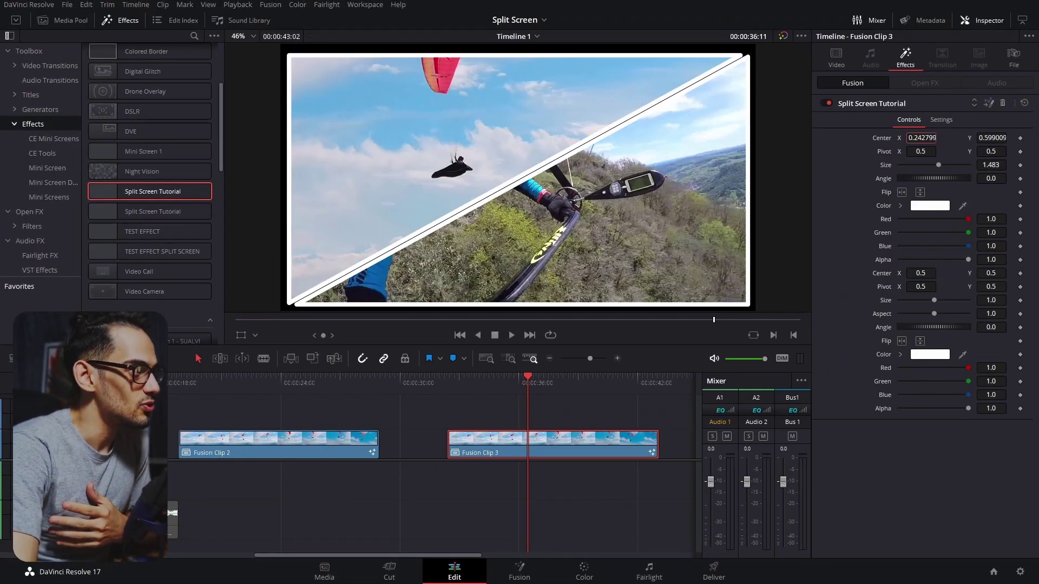
Step: Reposition and enlarge both split images, preview playback, and trim Fusion Clip 3's end slightly
left_click_drag(921, 137, 1007, 169)
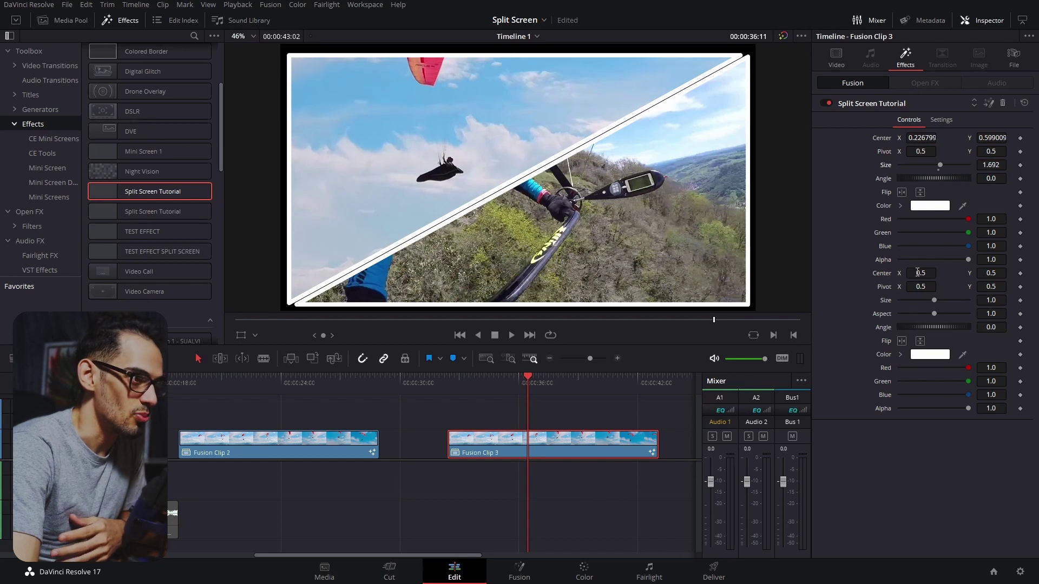
left_click_drag(918, 272, 1003, 228)
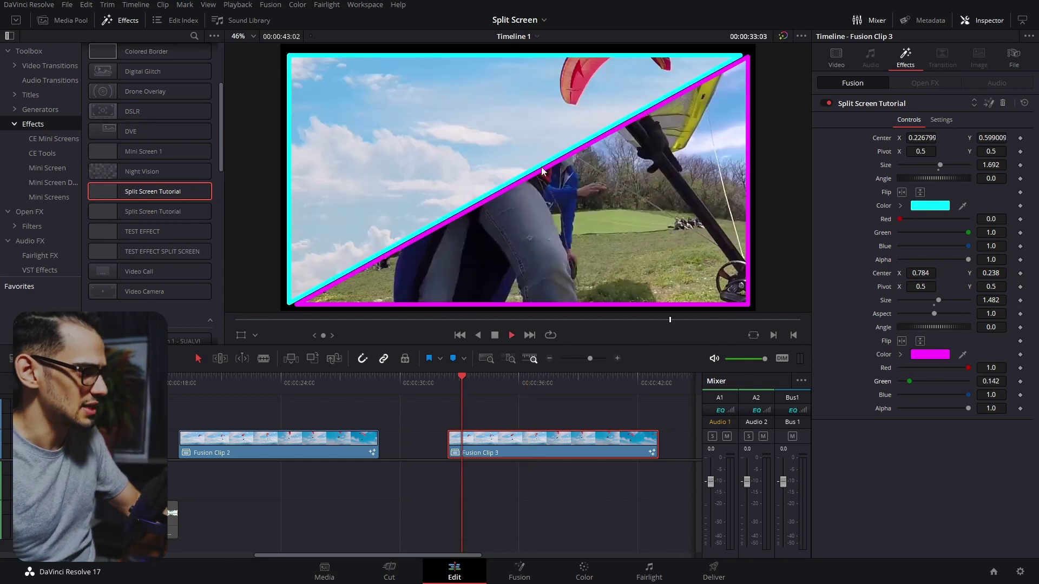
key("space")
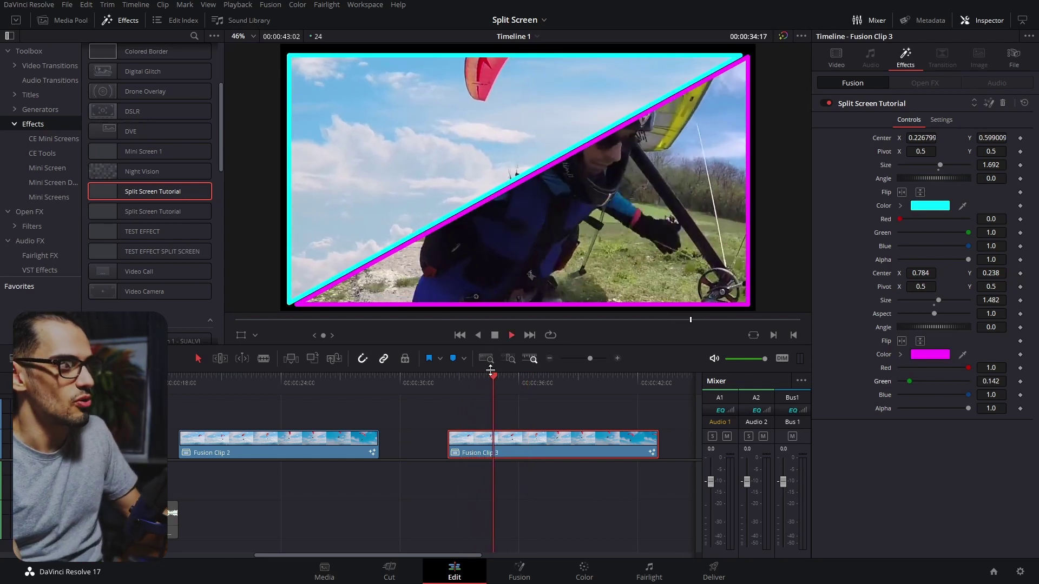
key("space")
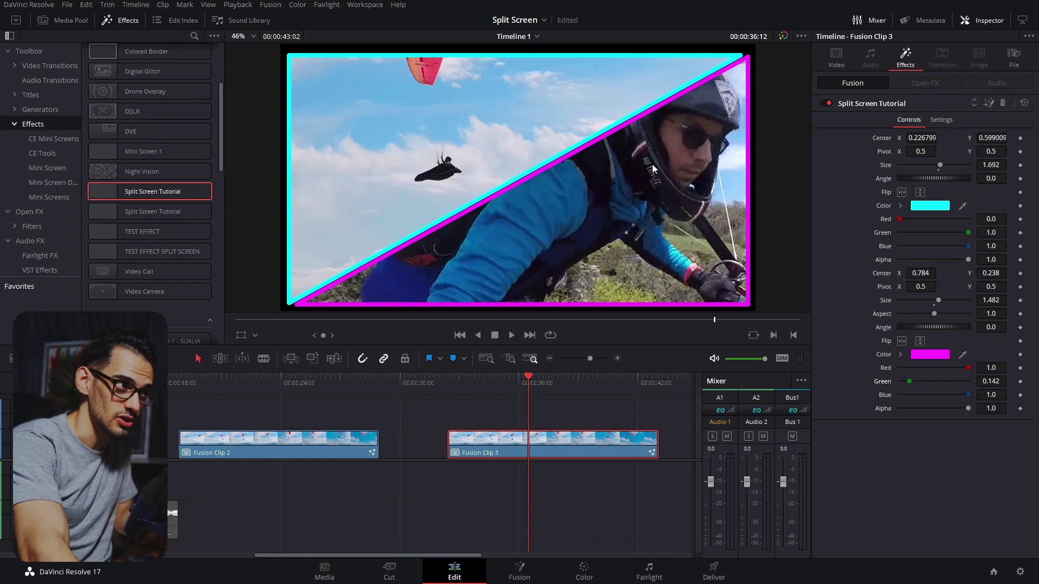
mouse_move(660, 431)
left_mouse_down()
mouse_move(675, 452)
mouse_move(672, 439)
left_mouse_up()
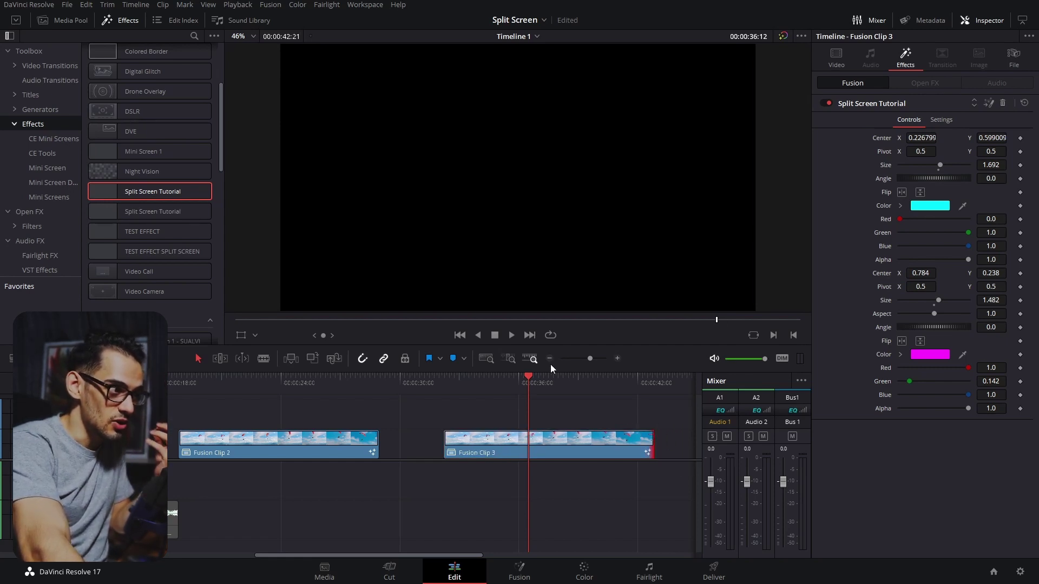
Step: Move the playhead toward the end of Fusion Clip 3 and into the split-screen clip
left_click(552, 379)
left_click(653, 441)
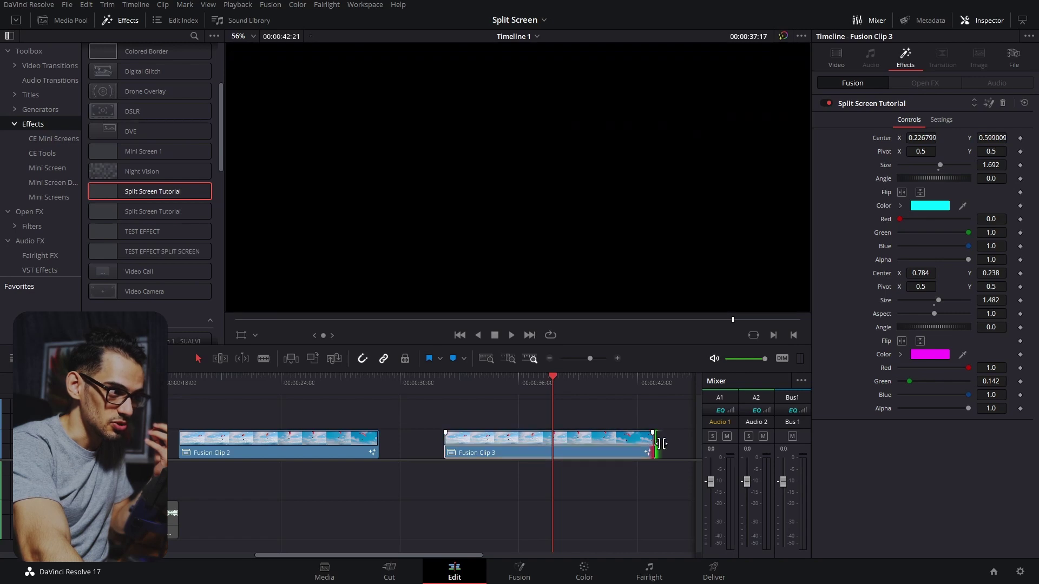
key("space")
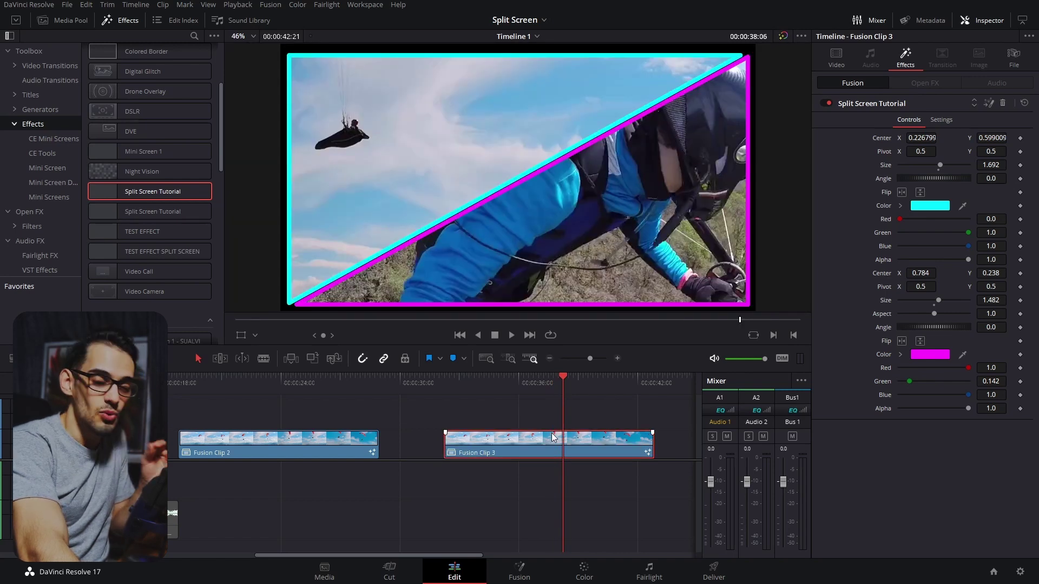
Step: Open Fusion Clip 3 as its own timeline and select both source clips
right_click(553, 437)
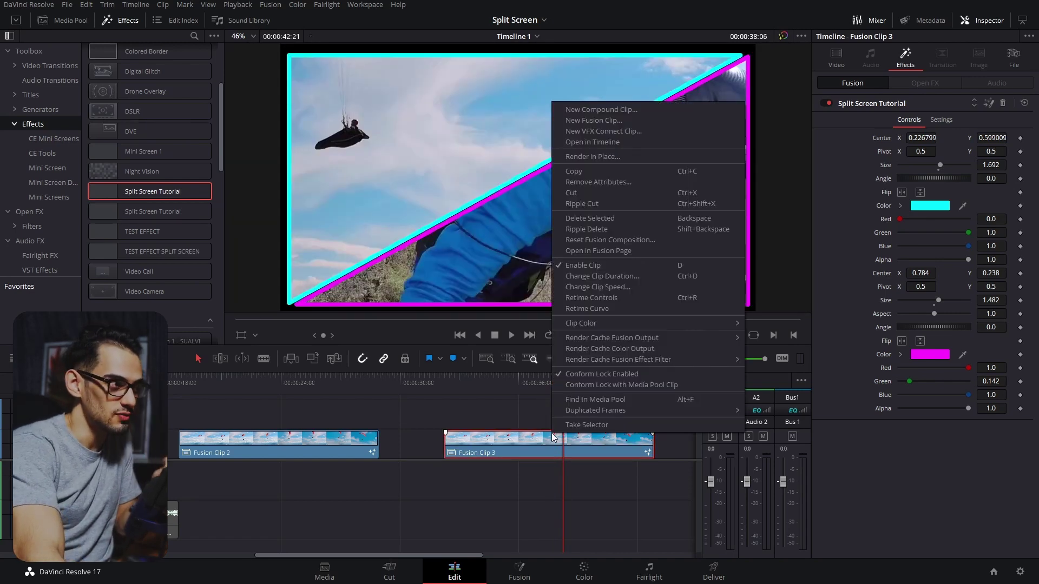
left_click(639, 143)
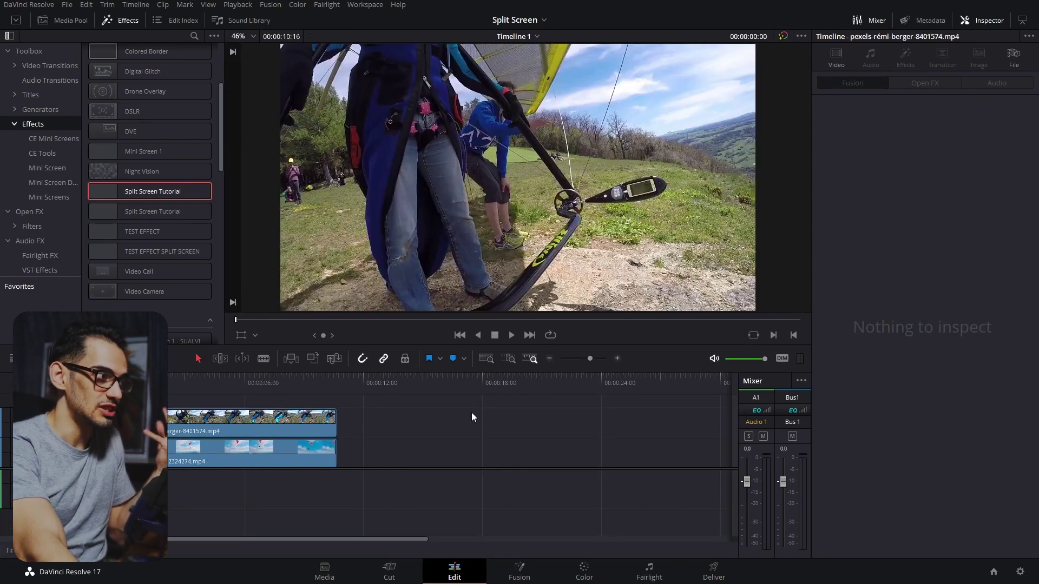
left_click_drag(397, 417, 711, 417)
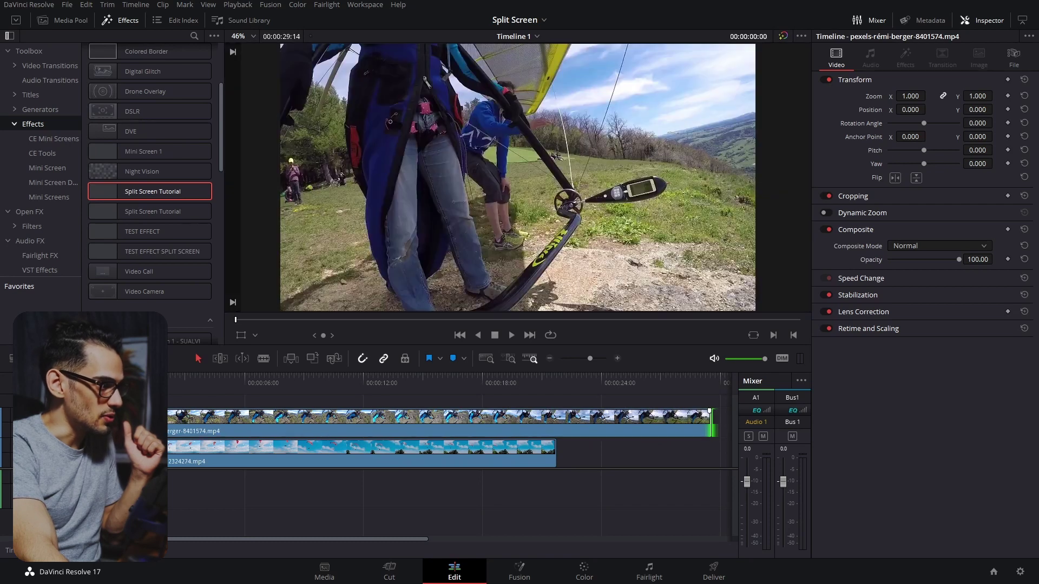
Step: Trim the top hang-gliding clip to end with the lower clip, and raise the paraglider clip to a new upper track
left_click_drag(174, 422, 204, 433)
left_click_drag(455, 419, 556, 427)
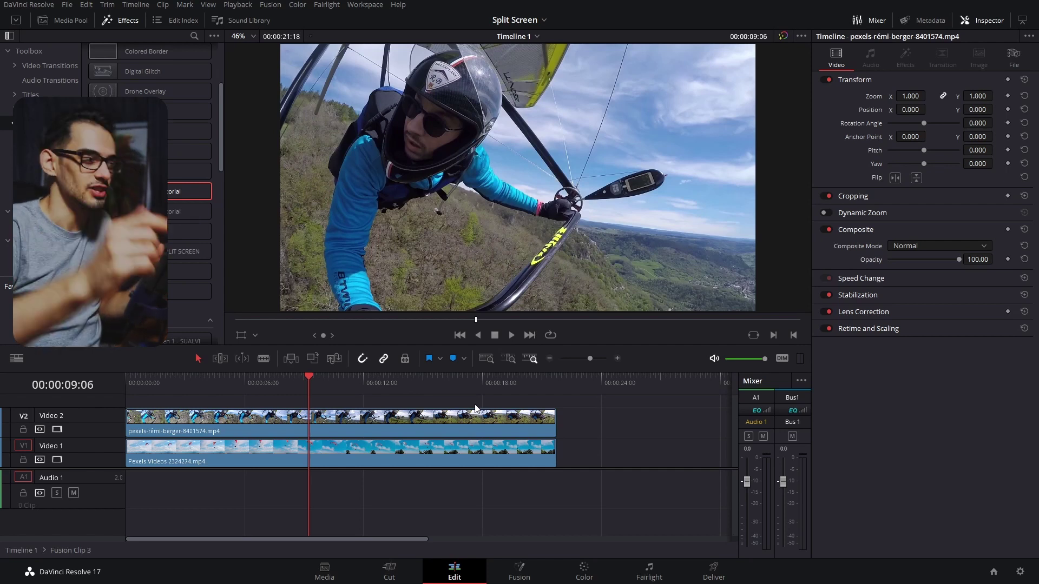
left_click_drag(421, 453, 426, 407)
Step: Move both source clips down one track, deselect them, and go back to Timeline 1
left_click(463, 436, "ctrl")
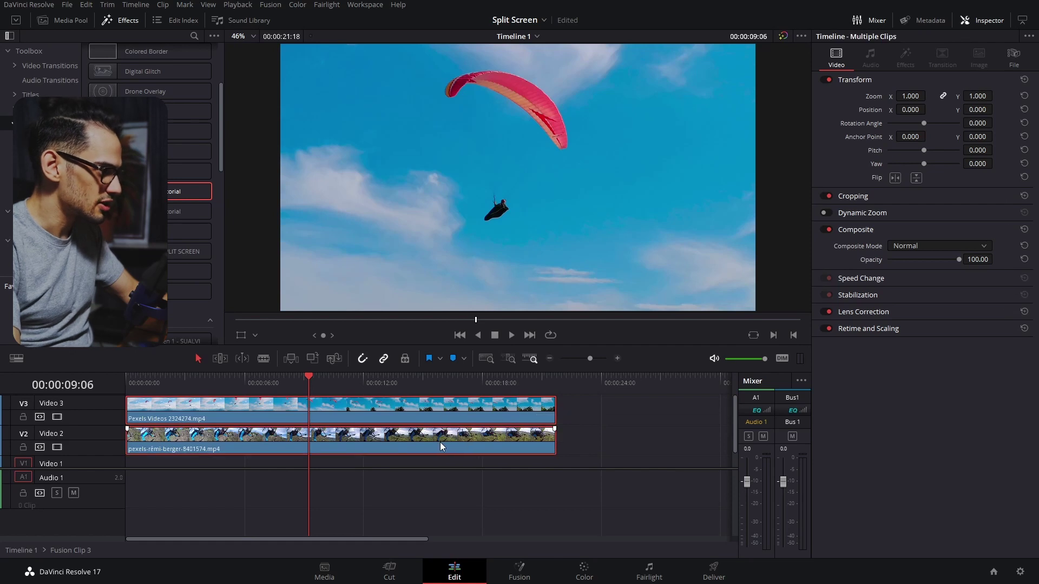
left_click_drag(440, 442, 437, 467)
left_click(596, 433)
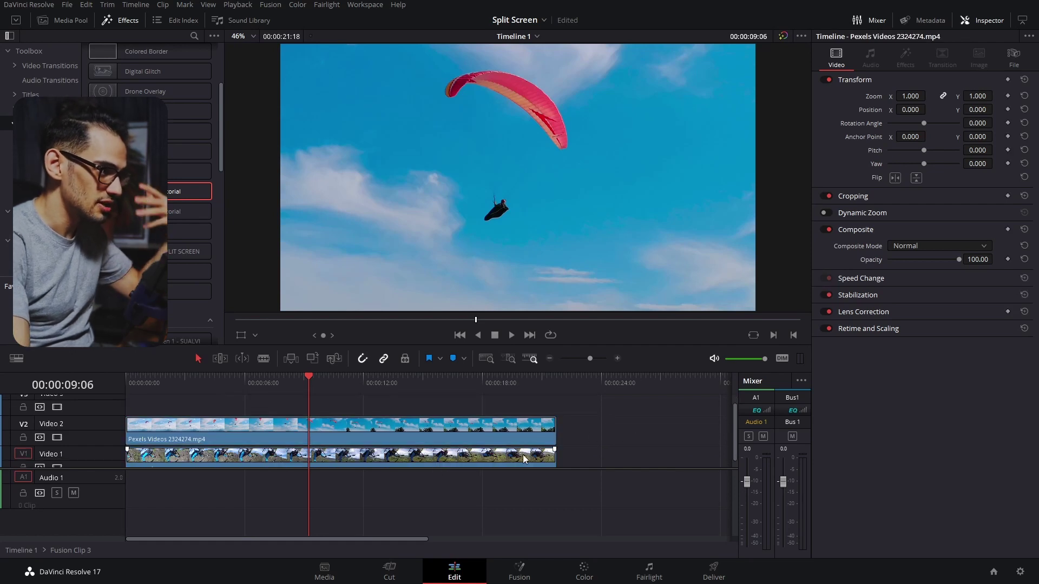
left_click(17, 551)
Step: Recentre Fusion Clip 3's images to 0.381799, 0.46401 and 0.437, 0.315, then play from the clip start
left_click(458, 438)
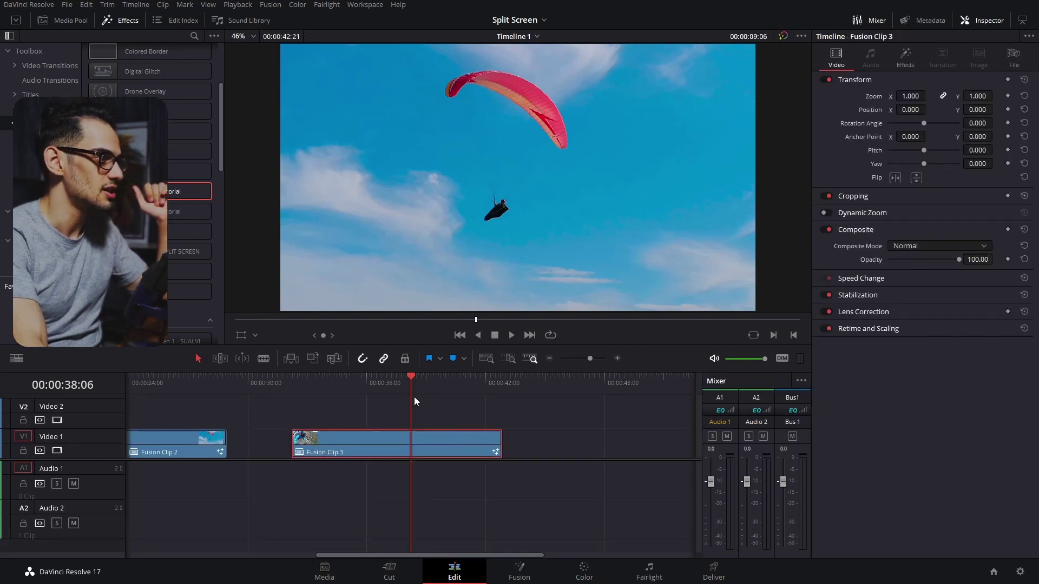
left_click_drag(414, 397, 317, 385)
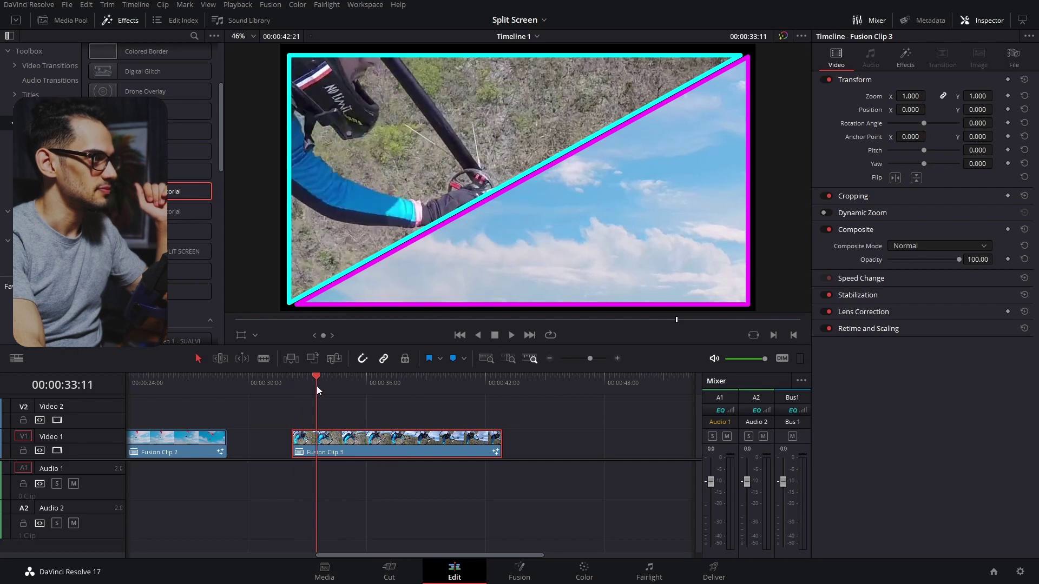
left_click(906, 56)
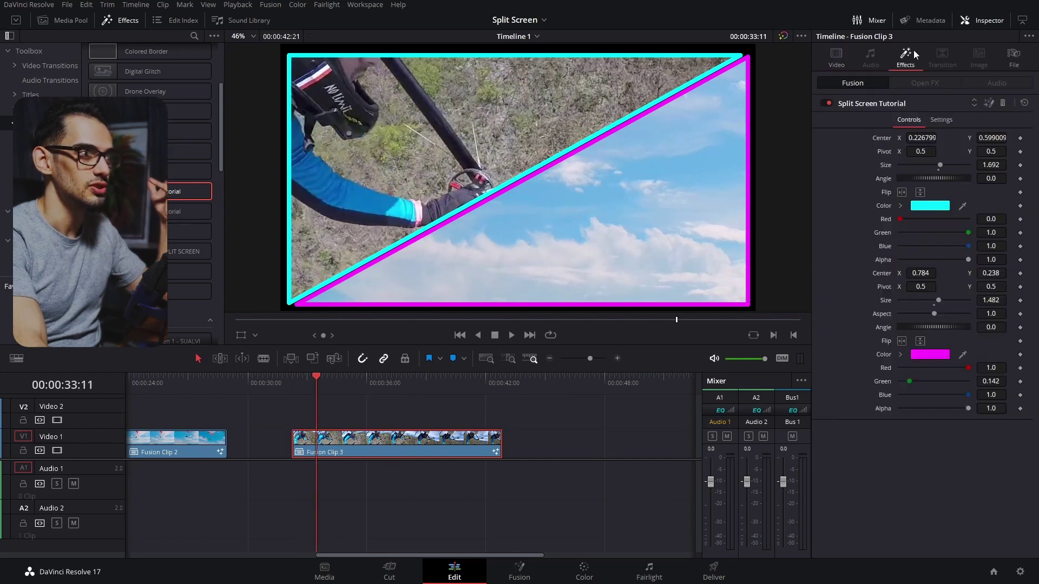
left_click_drag(913, 143, 923, 139)
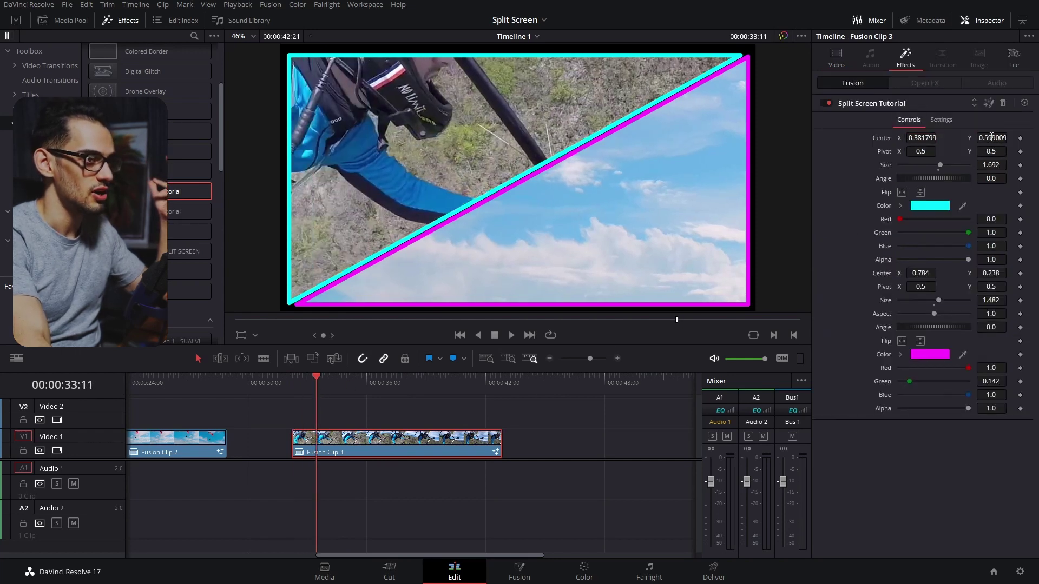
left_click_drag(991, 136, 987, 138)
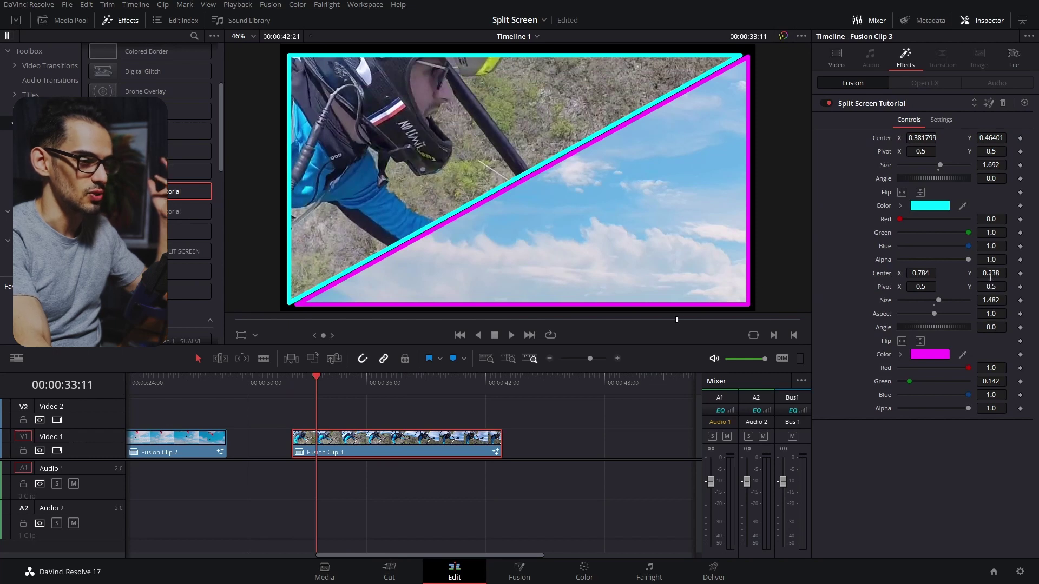
left_click_drag(990, 276, 915, 283)
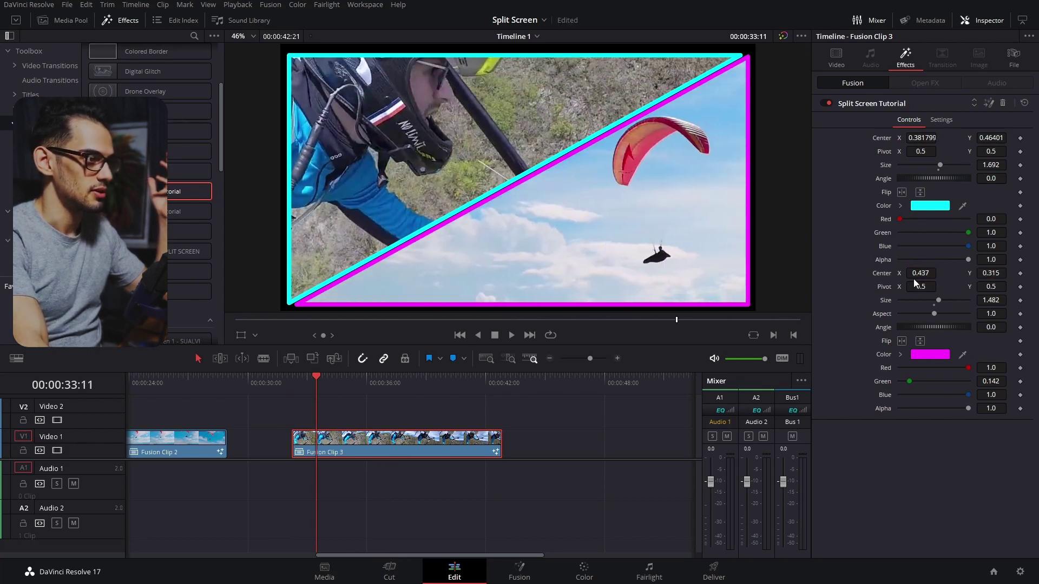
left_click(294, 382)
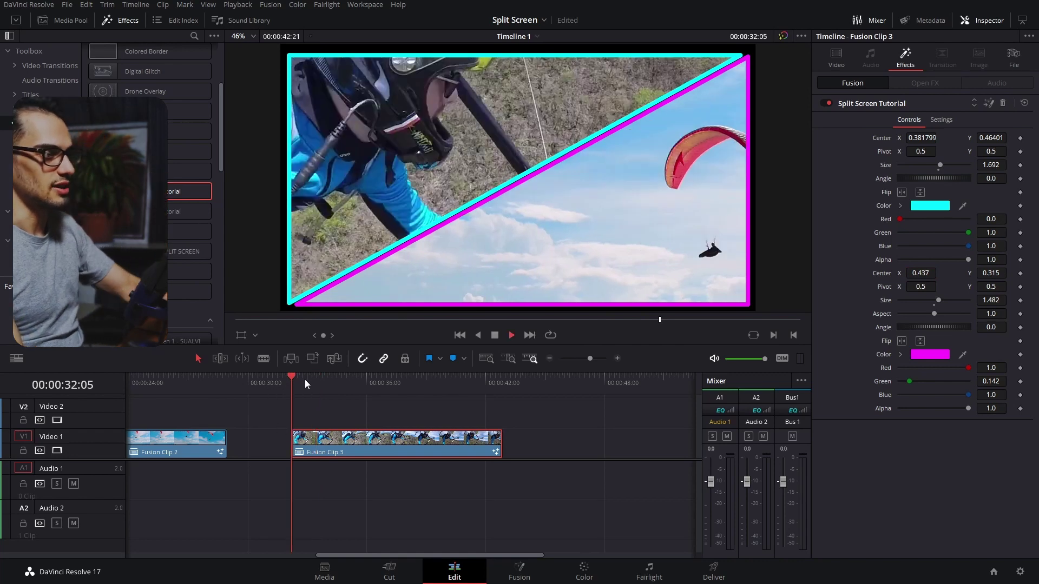
key("space")
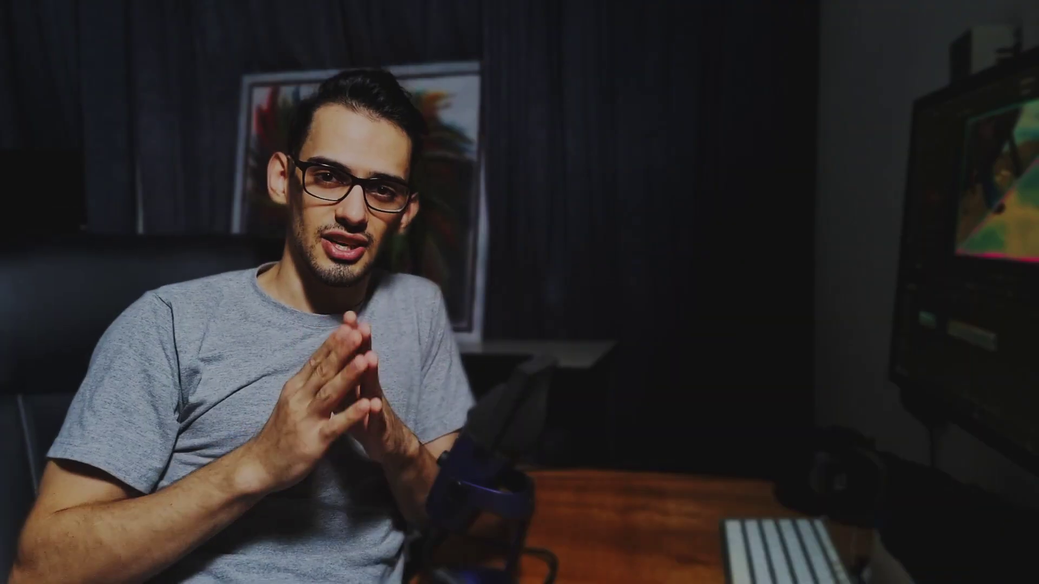